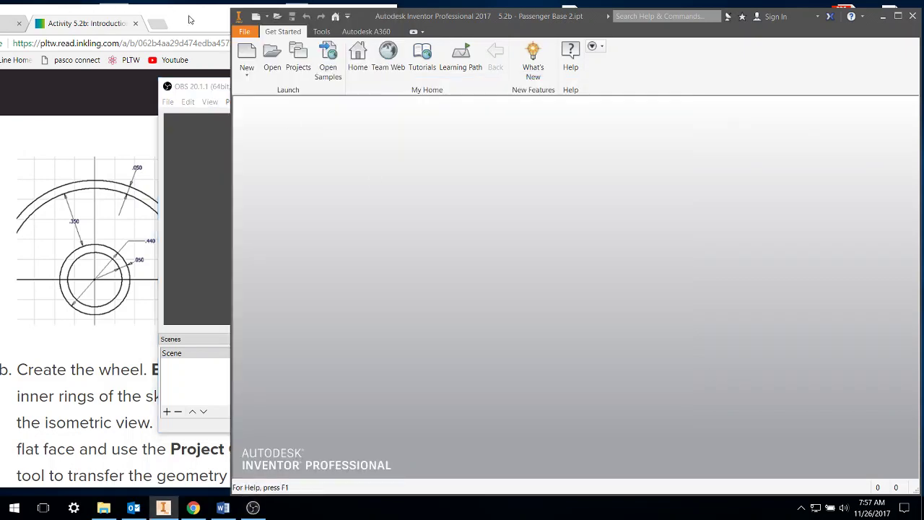
- Create a new part from Standard.ipt and start a 2D sketch on the XY plane
{"action": "left_click", "coordinate": [213, 22]}
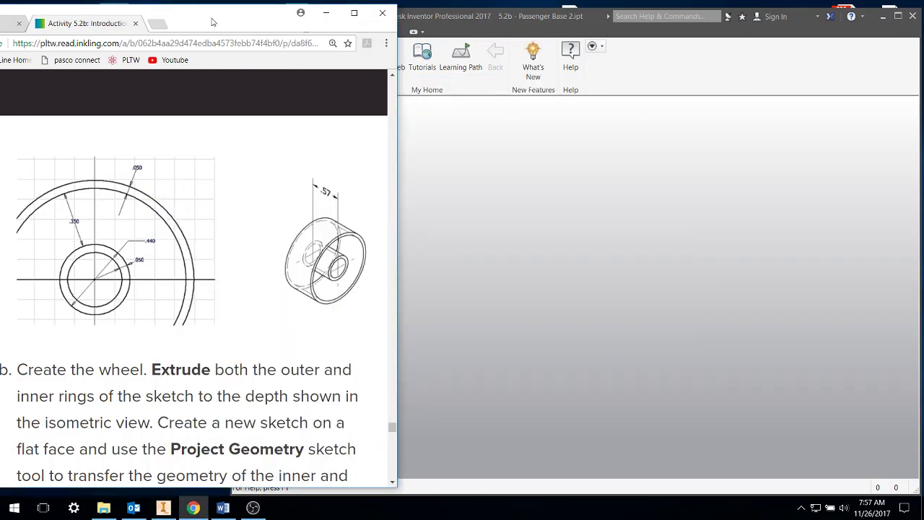
{"action": "left_click", "coordinate": [505, 143]}
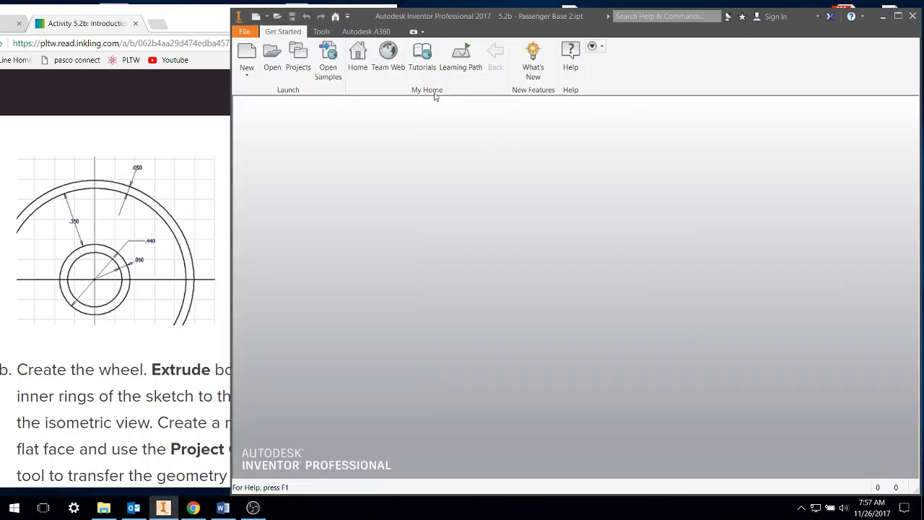
{"action": "left_click", "coordinate": [248, 56]}
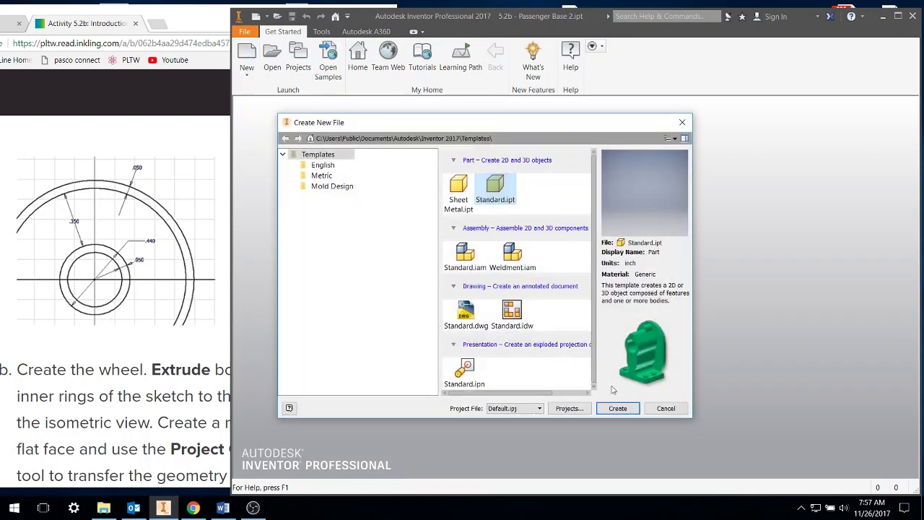
{"action": "left_click", "coordinate": [625, 410]}
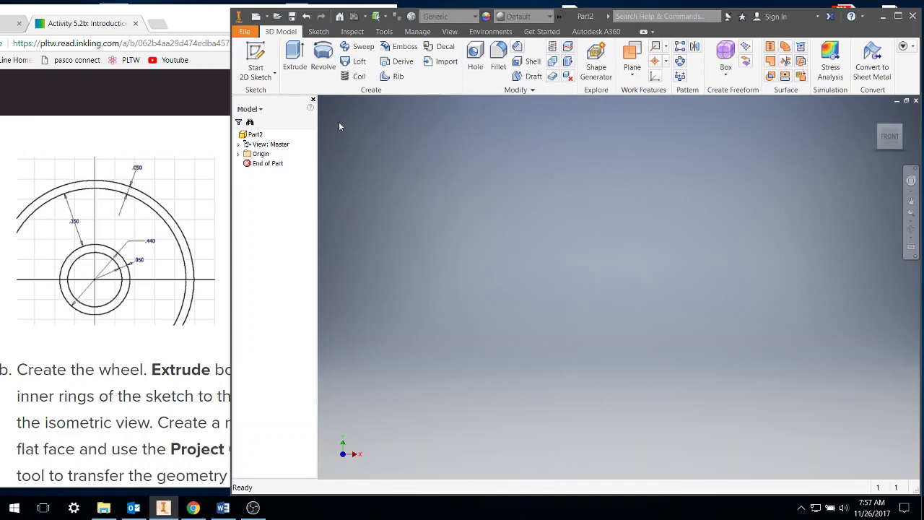
{"action": "left_click", "coordinate": [256, 59]}
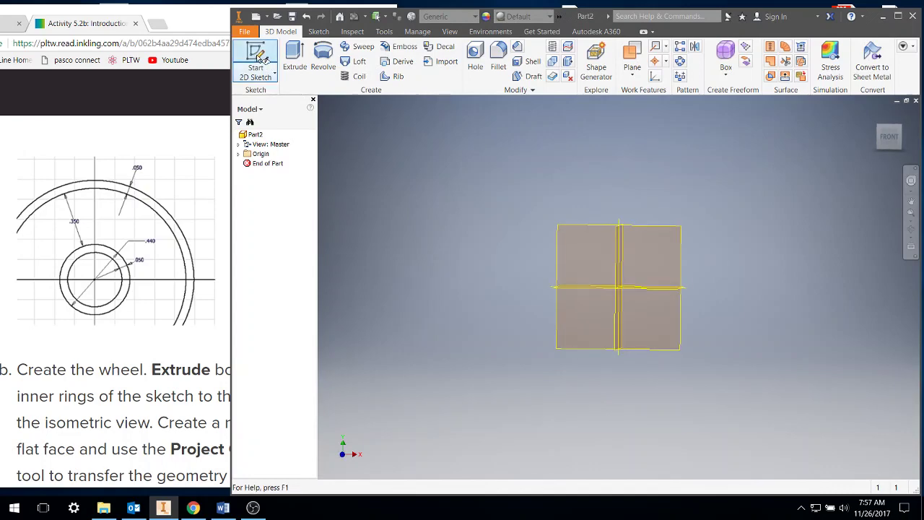
{"action": "left_click", "coordinate": [569, 187]}
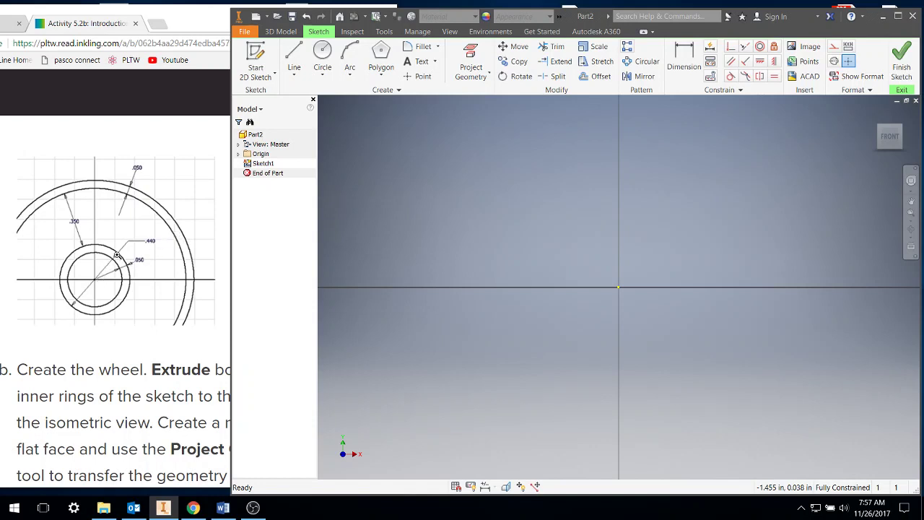
- Draw two circles centred on the origin, 0.440 in and 1.140 in in diameter
{"action": "left_click", "coordinate": [322, 54]}
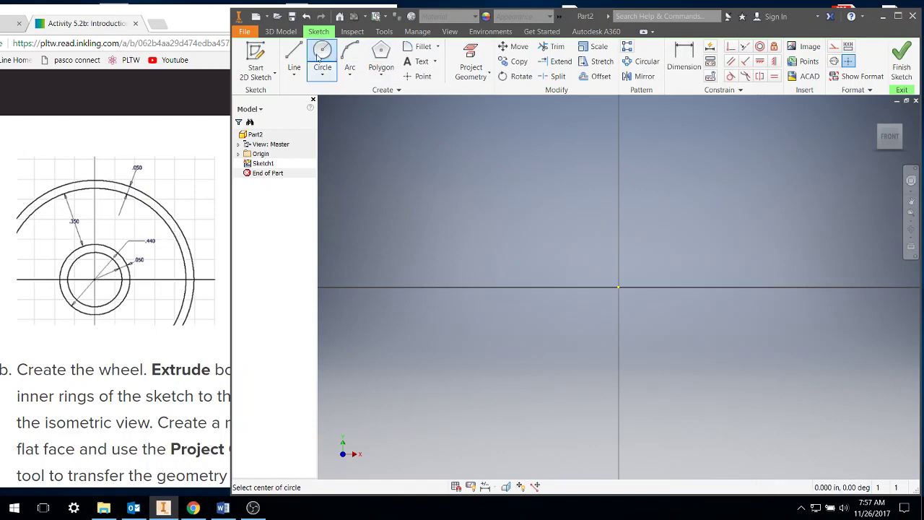
{"action": "left_click", "coordinate": [617, 286]}
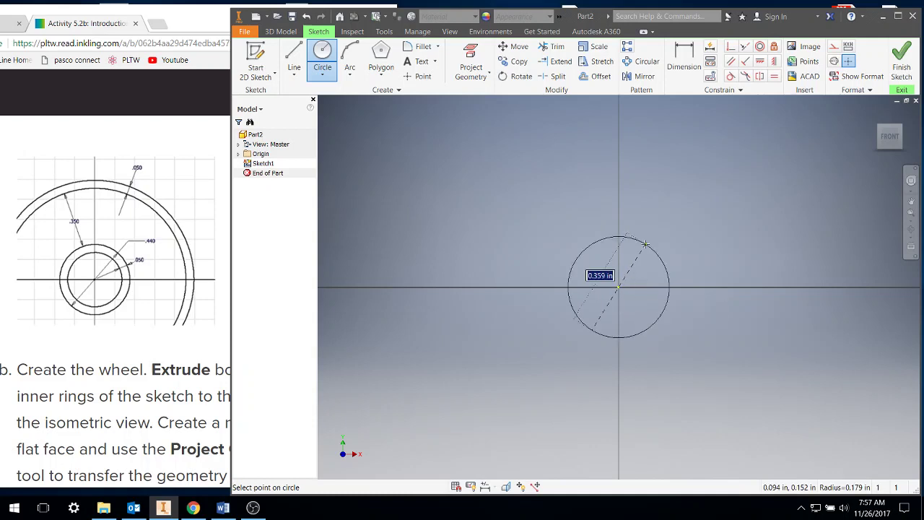
{"action": "type", "text": ".44"}
{"action": "key", "text": "Return"}
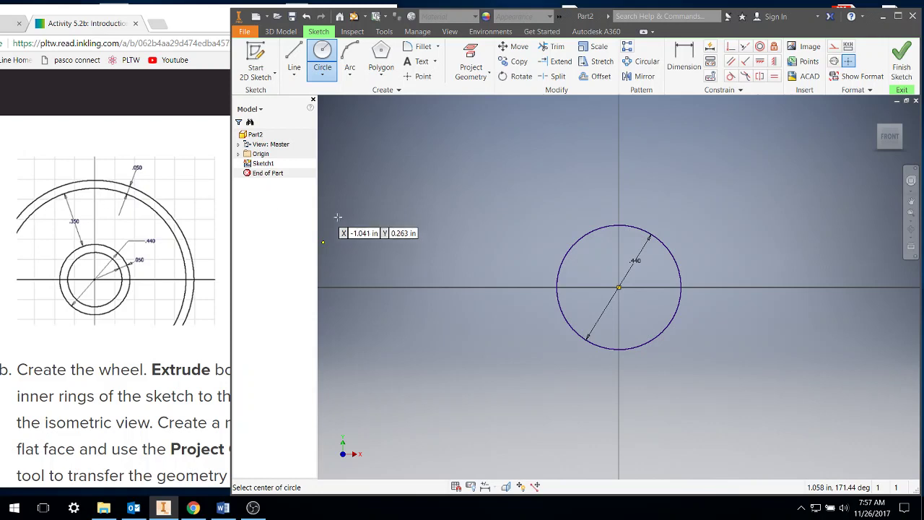
{"action": "left_click", "coordinate": [618, 287]}
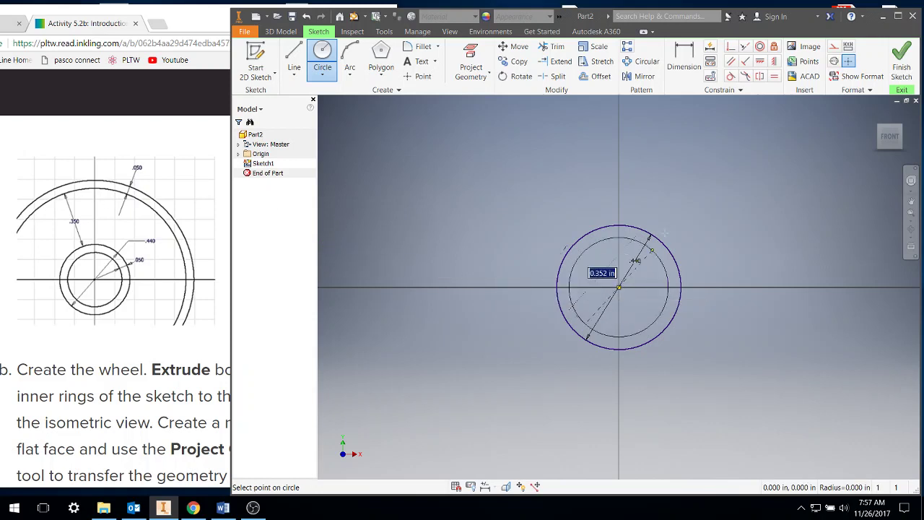
{"action": "type", "text": "1"}
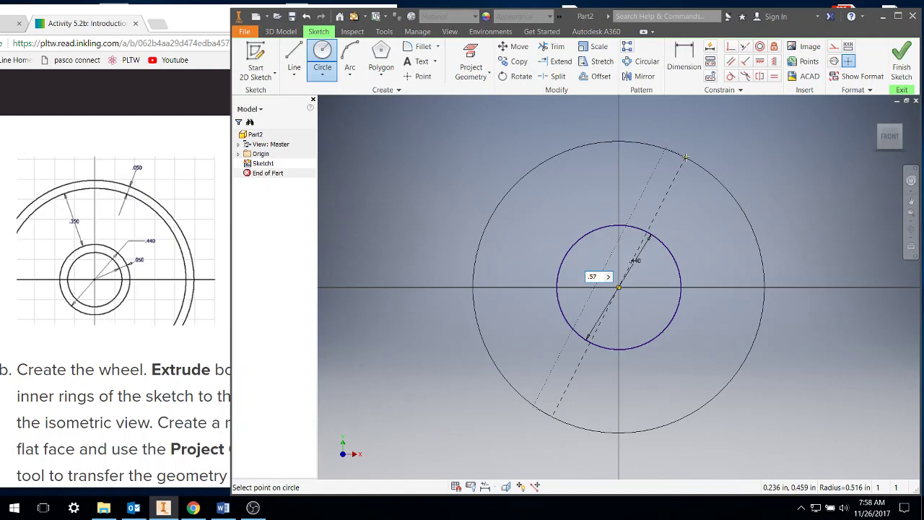
{"action": "type", "text": "2"}
{"action": "key", "text": "Return"}
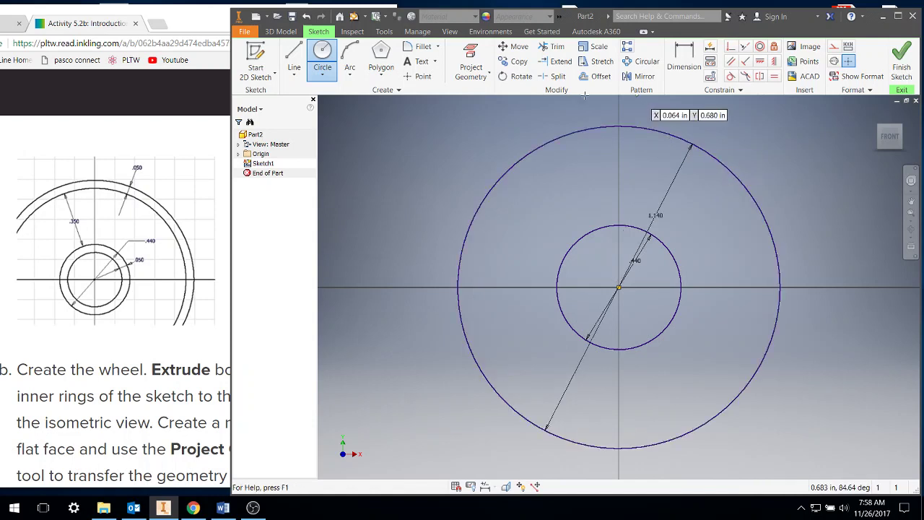
{"action": "right_click", "coordinate": [536, 173]}
- Offset the 0.440 circle inward and the 1.140 circle outward by 0.050 in each
{"action": "left_click", "coordinate": [569, 177]}
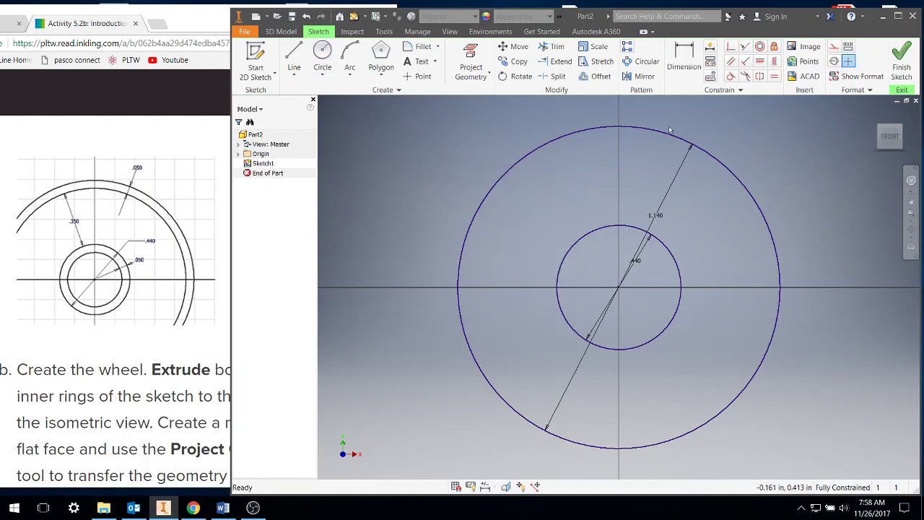
{"action": "left_click", "coordinate": [599, 77]}
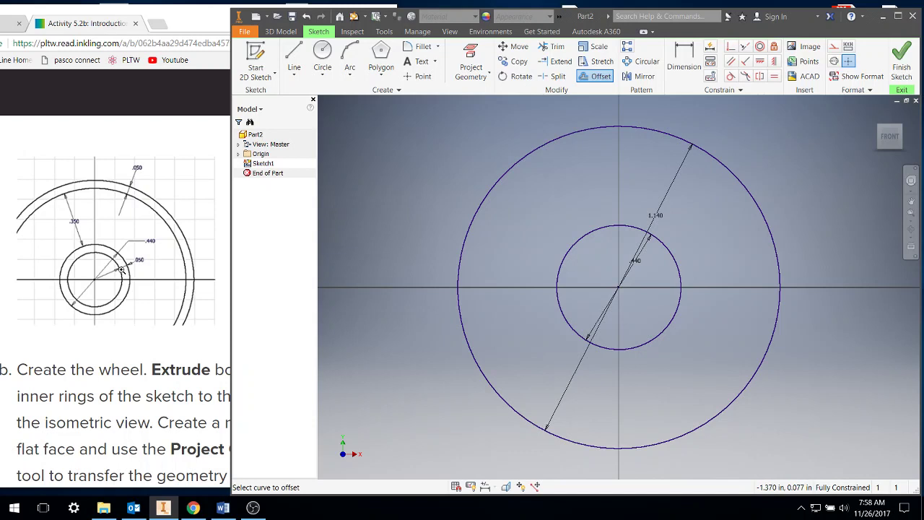
{"action": "left_click", "coordinate": [583, 254]}
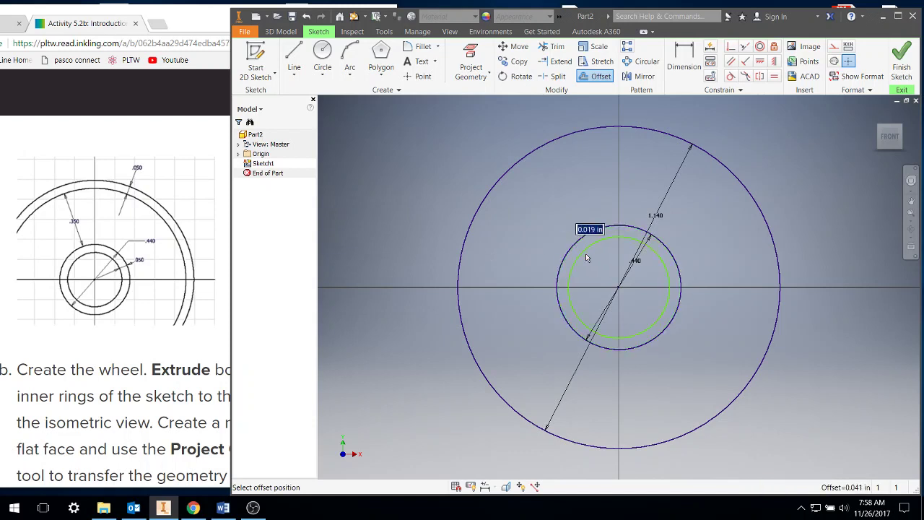
{"action": "type", "text": ".05"}
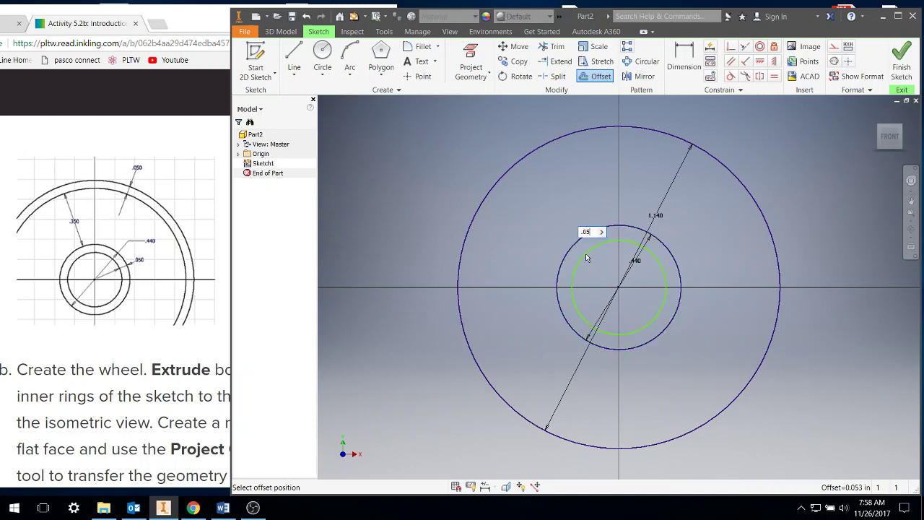
{"action": "key", "text": "Return"}
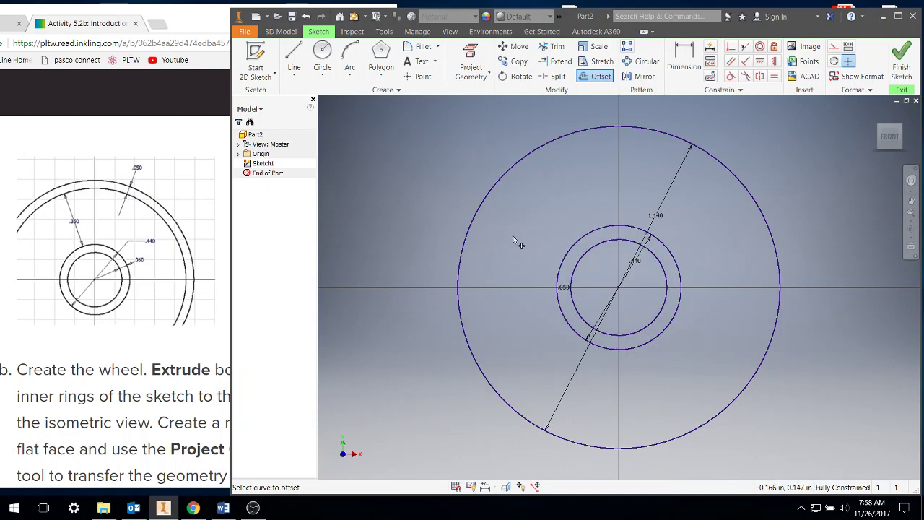
{"action": "left_click", "coordinate": [532, 154]}
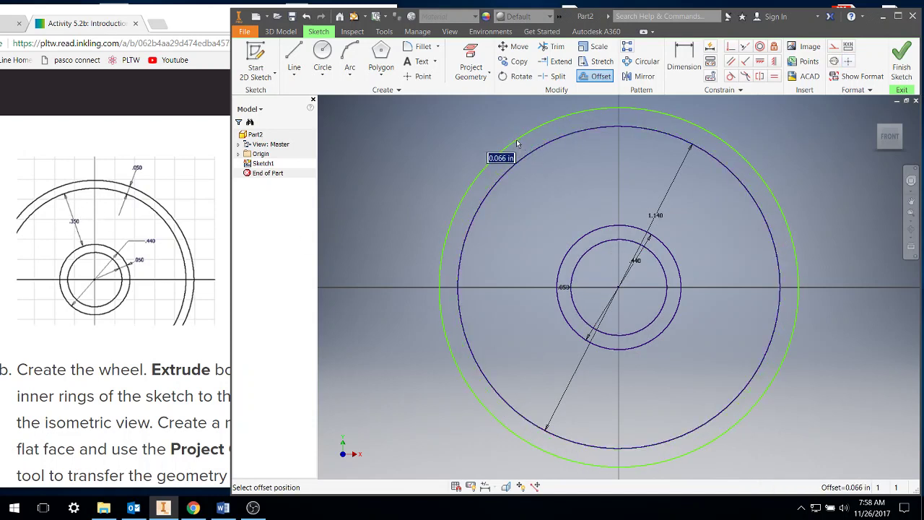
{"action": "type", "text": ".05"}
{"action": "key", "text": "Return"}
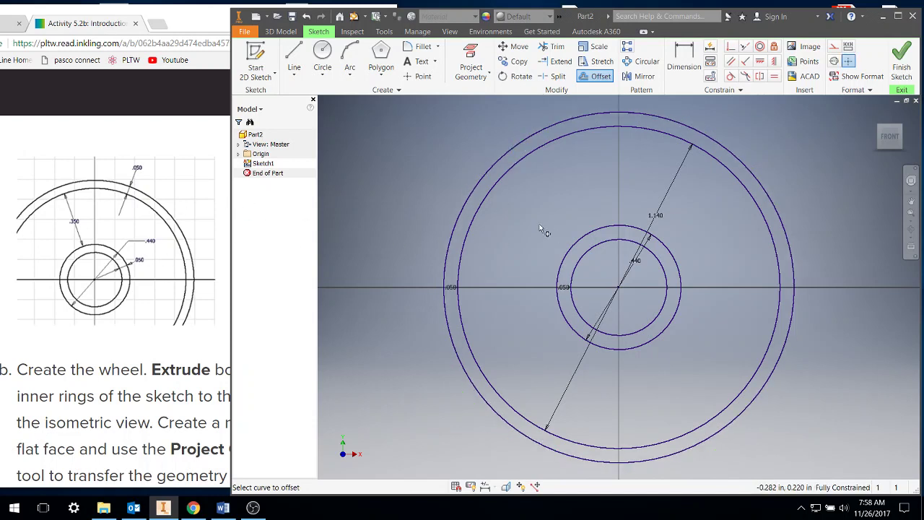
- Finish the sketch and extrude both the hub ring and rim ring profiles 0.57 in
{"action": "left_click", "coordinate": [908, 55]}
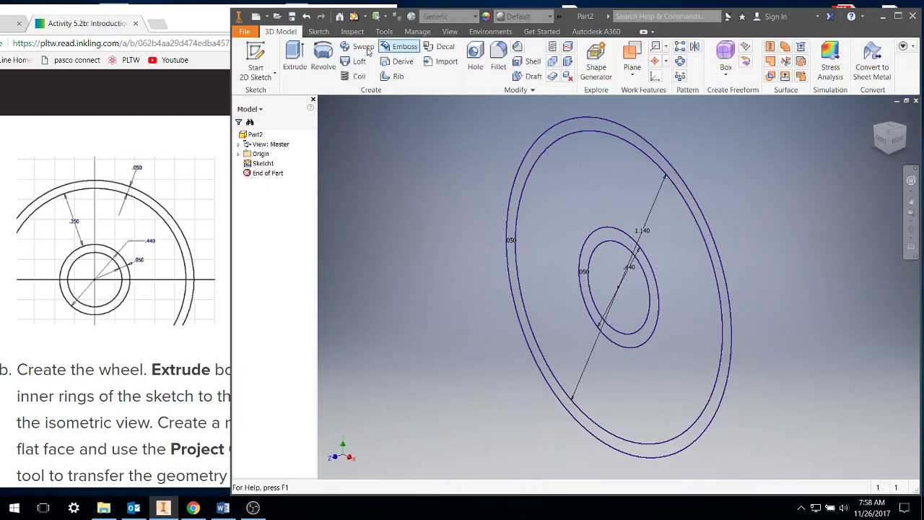
{"action": "left_click", "coordinate": [294, 54]}
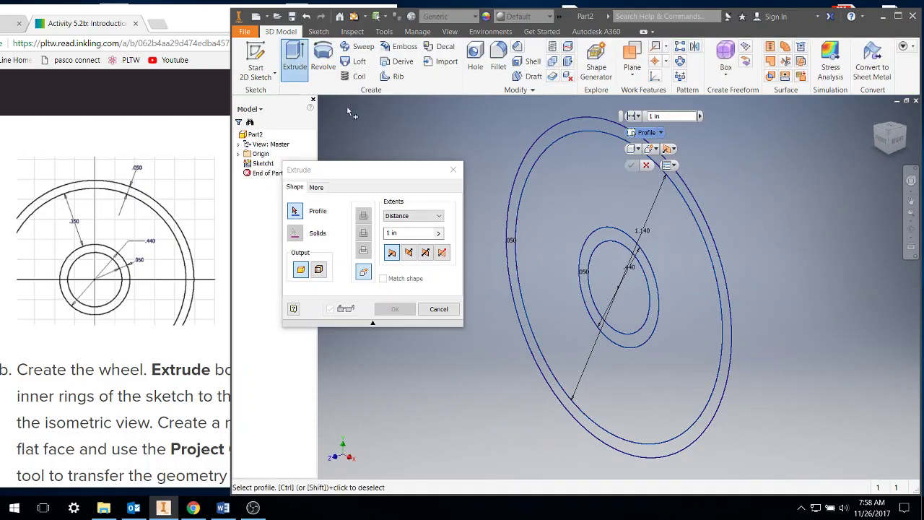
{"action": "left_click", "coordinate": [553, 137]}
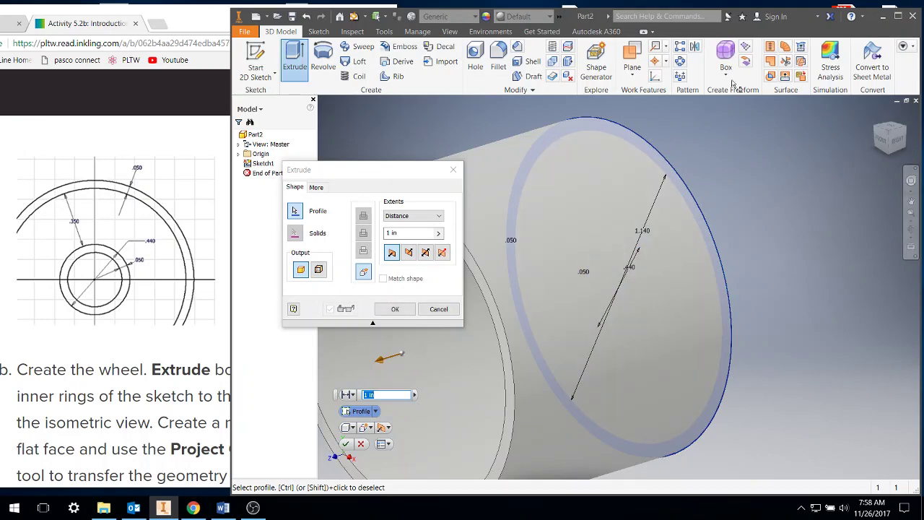
{"action": "left_click", "coordinate": [308, 20]}
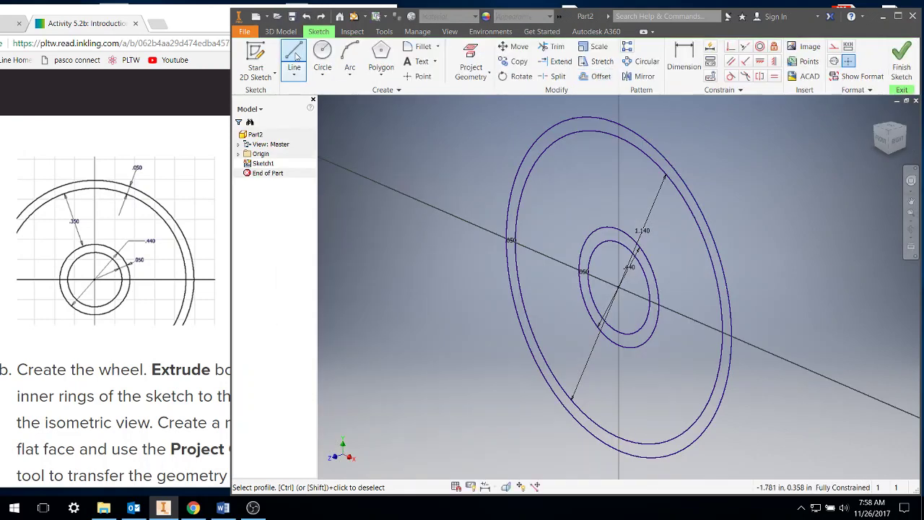
{"action": "left_click", "coordinate": [902, 58]}
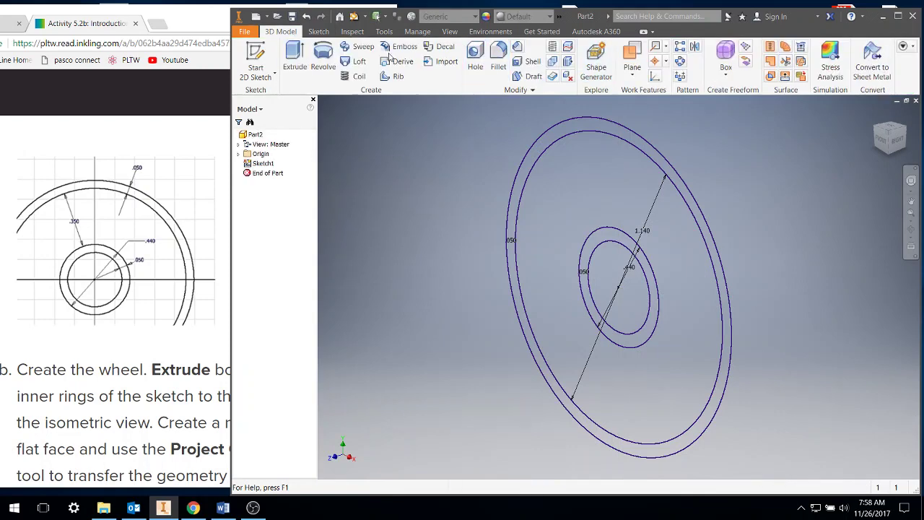
{"action": "left_click", "coordinate": [296, 53]}
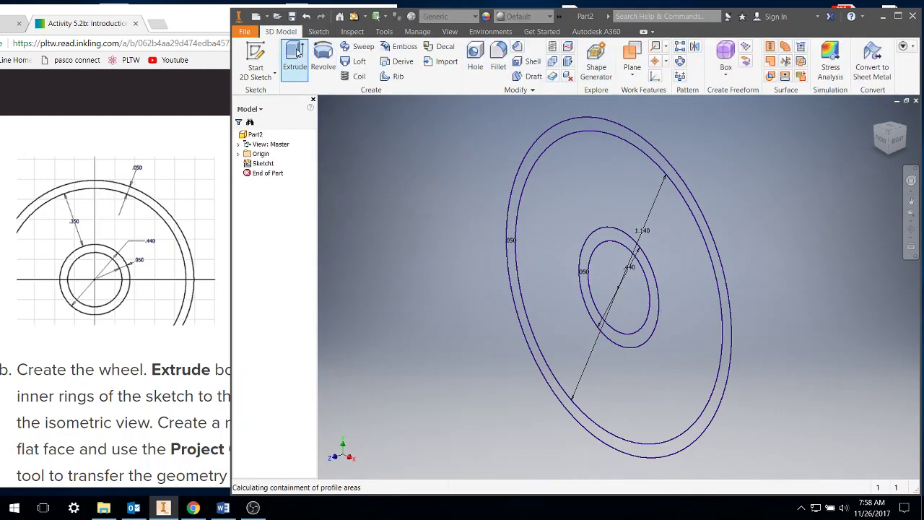
{"action": "left_click", "coordinate": [599, 249]}
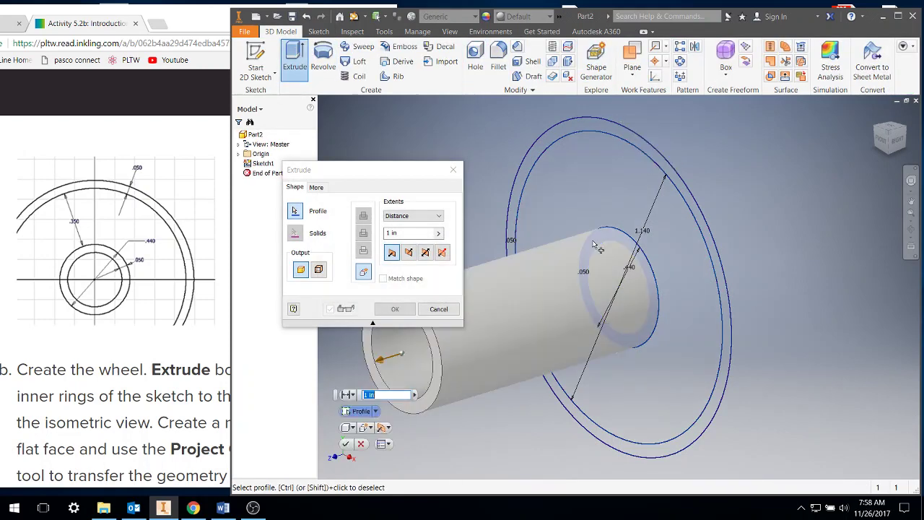
{"action": "left_click", "coordinate": [556, 138]}
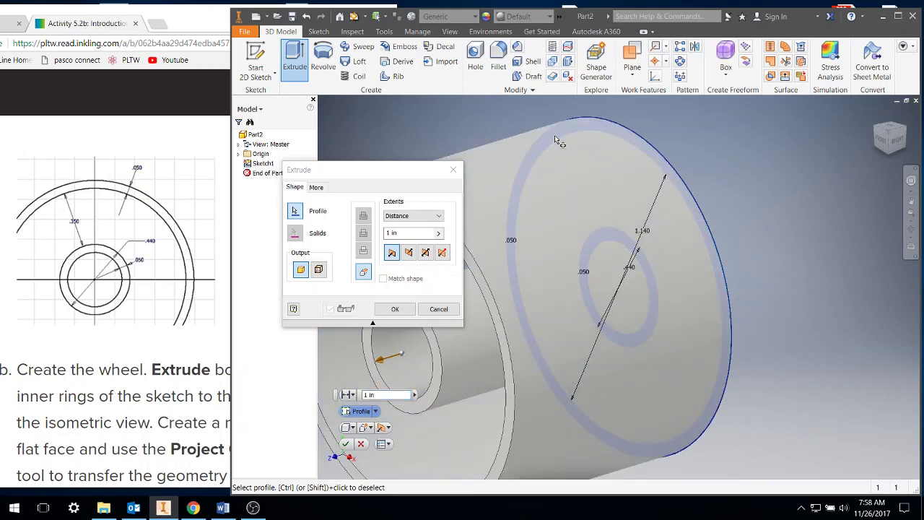
{"action": "left_click", "coordinate": [207, 34]}
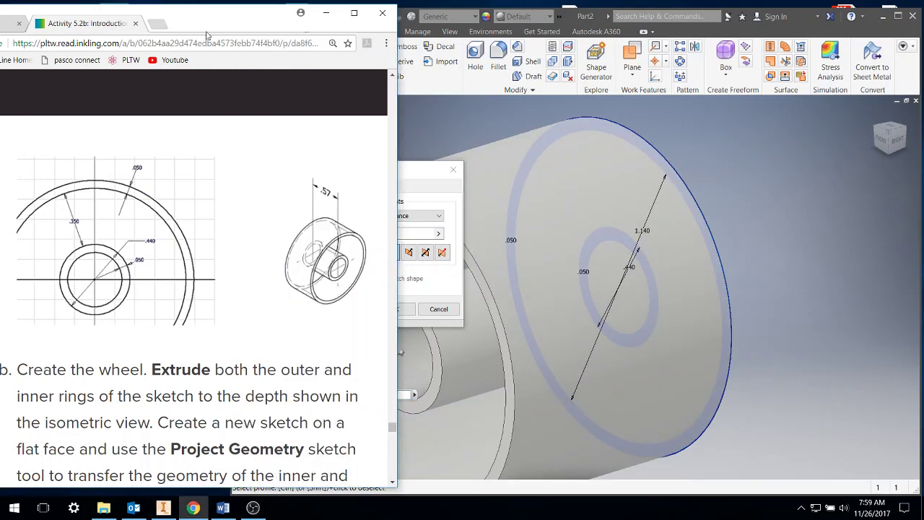
{"action": "left_click", "coordinate": [810, 34]}
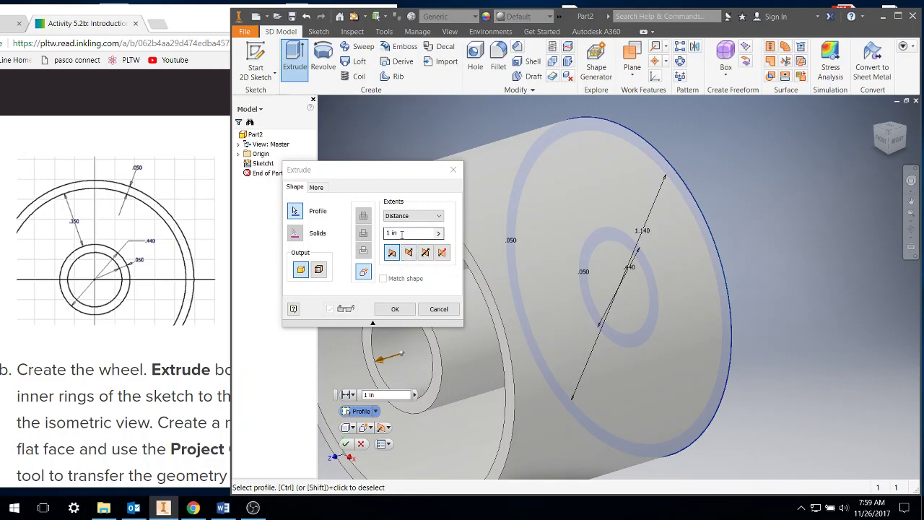
{"action": "type", "text": ".57"}
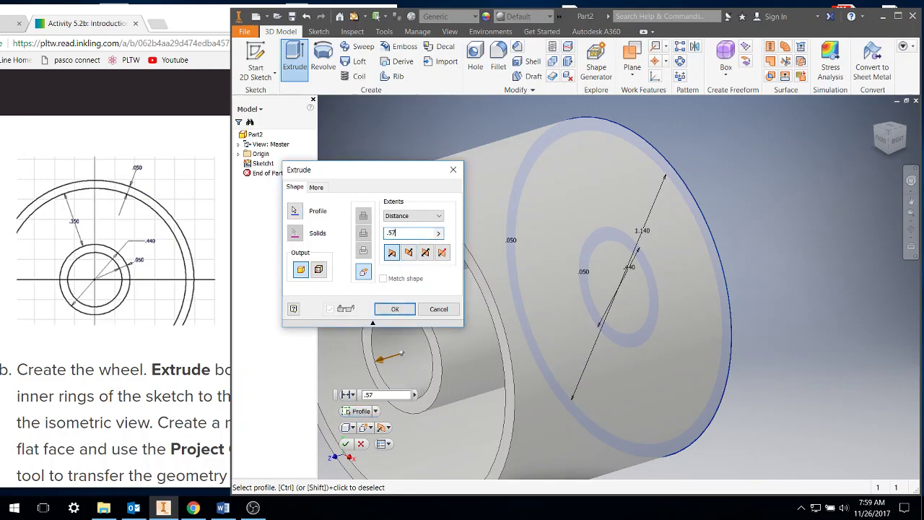
{"action": "key", "text": "Return"}
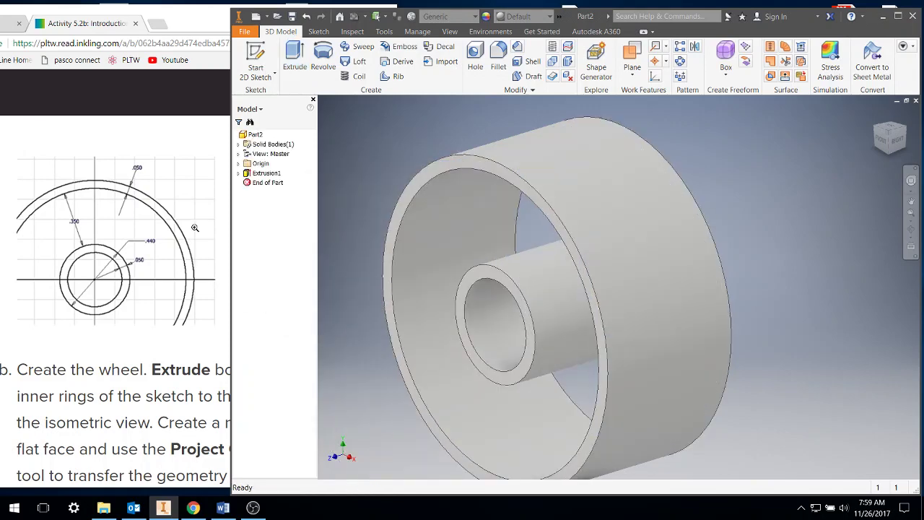
{"action": "left_click", "coordinate": [190, 18]}
{"action": "scroll", "coordinate": [199, 202], "scroll_direction": "down", "scroll_amount": 6}
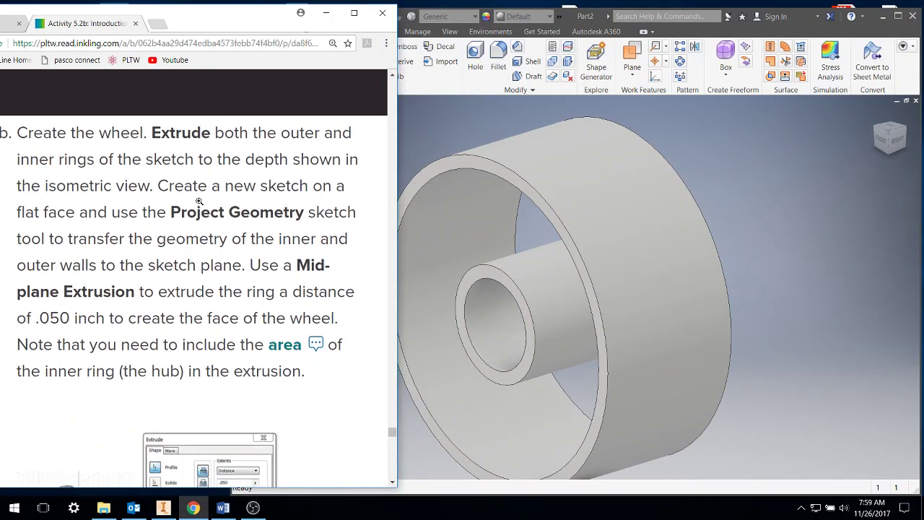
{"action": "scroll", "coordinate": [199, 202], "scroll_direction": "down", "scroll_amount": 1}
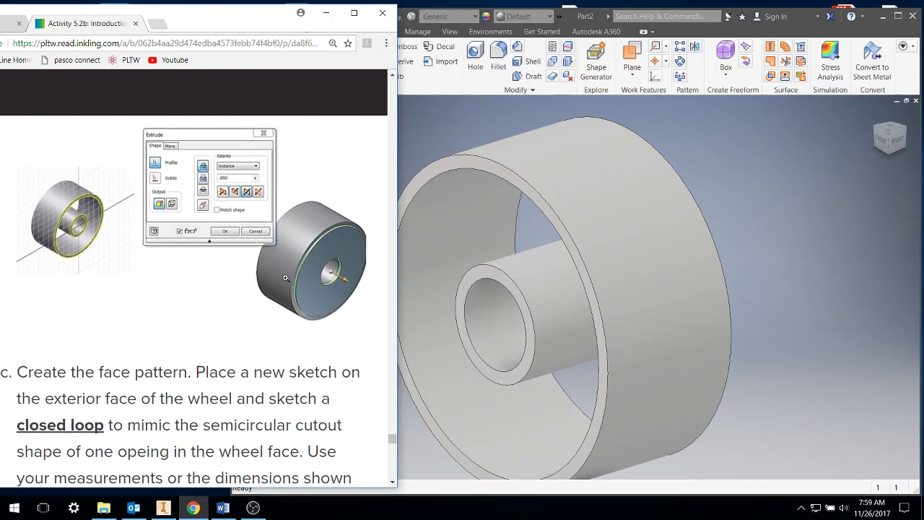
{"action": "scroll", "coordinate": [285, 278], "scroll_direction": "up", "scroll_amount": 3}
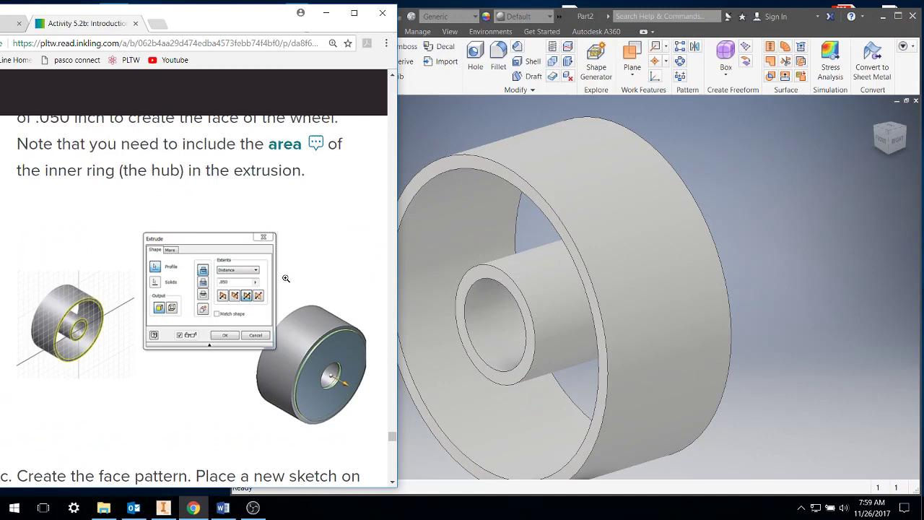
{"action": "scroll", "coordinate": [239, 274], "scroll_direction": "up", "scroll_amount": 1}
{"action": "scroll", "coordinate": [232, 272], "scroll_direction": "up", "scroll_amount": 1}
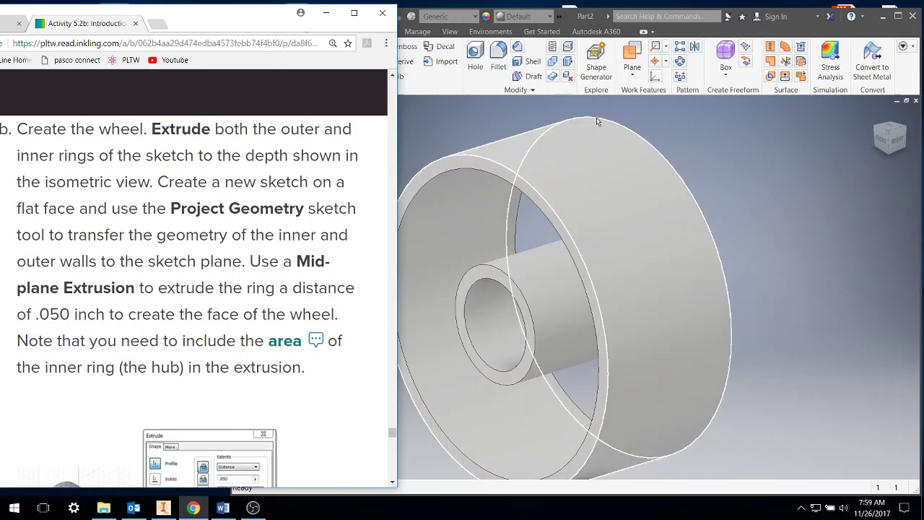
{"action": "left_click", "coordinate": [797, 30]}
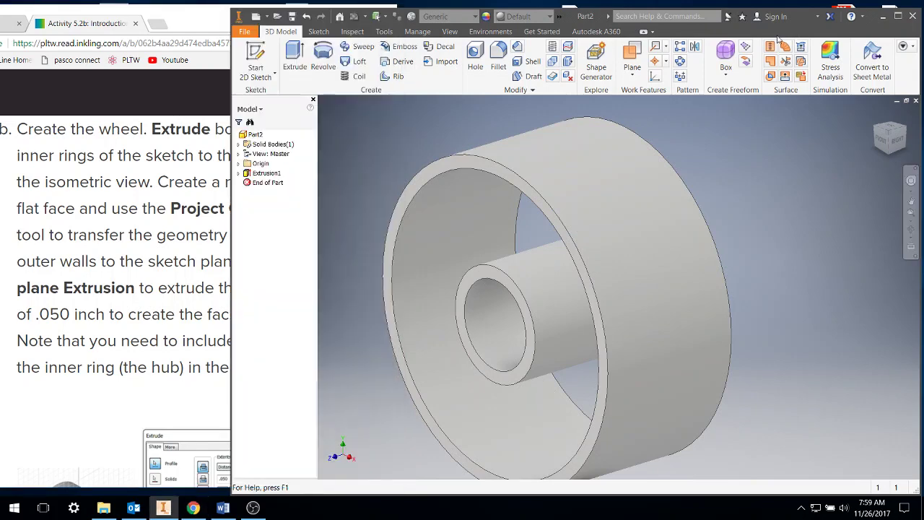
- Sketch on the wheel's front face, projecting the rim's inner circle and the hub's bore circle
{"action": "left_click", "coordinate": [257, 58]}
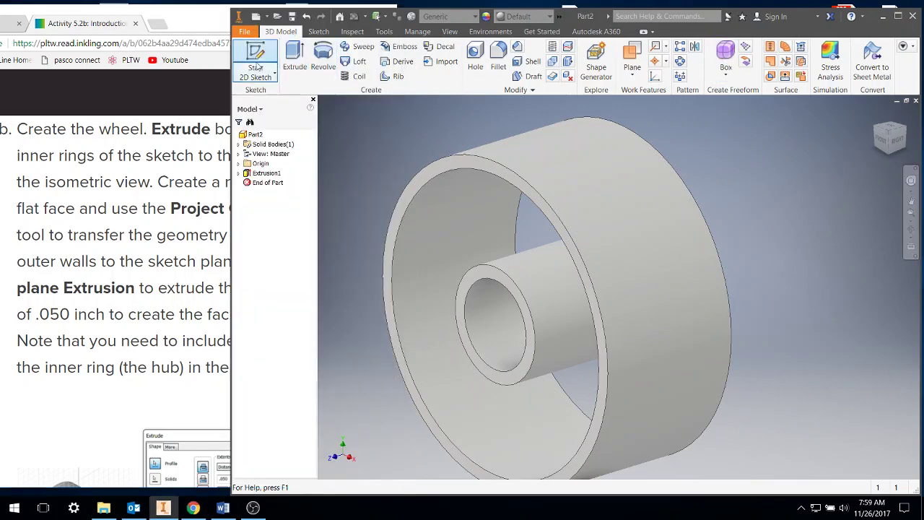
{"action": "left_click", "coordinate": [474, 168]}
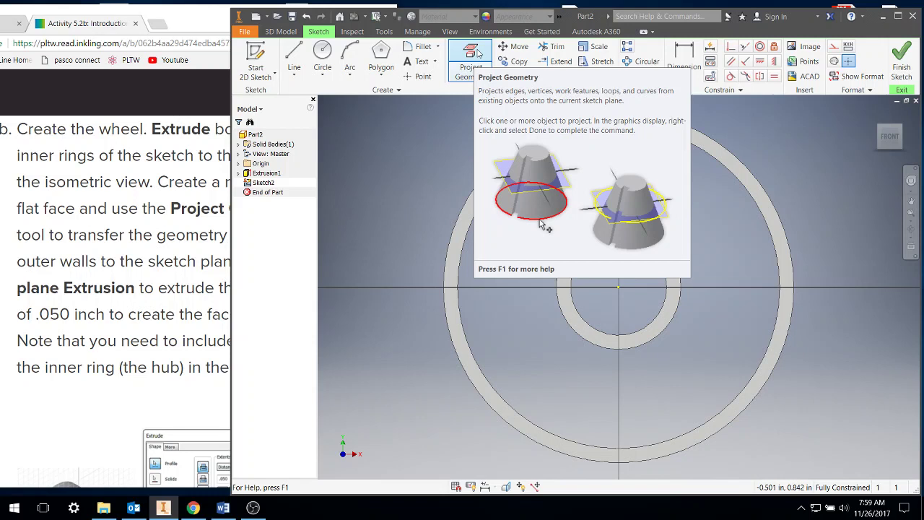
{"action": "left_click", "coordinate": [477, 54]}
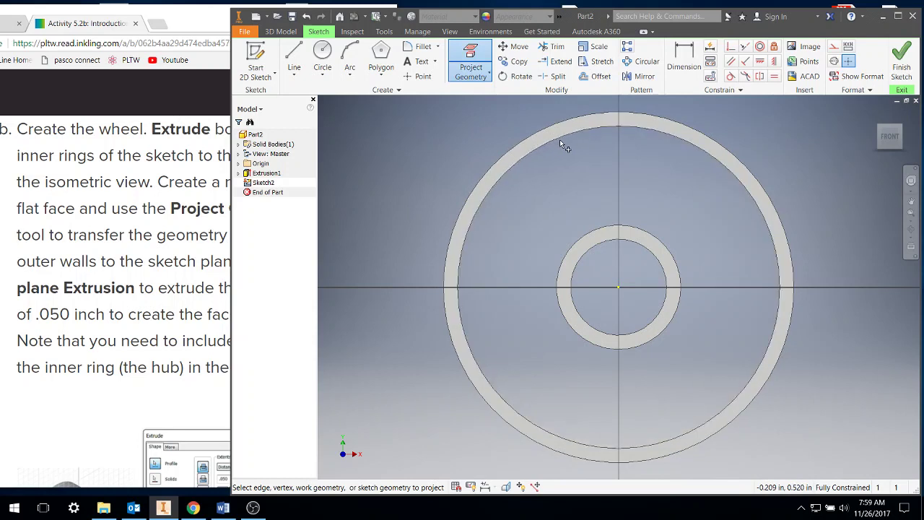
{"action": "left_click", "coordinate": [561, 140]}
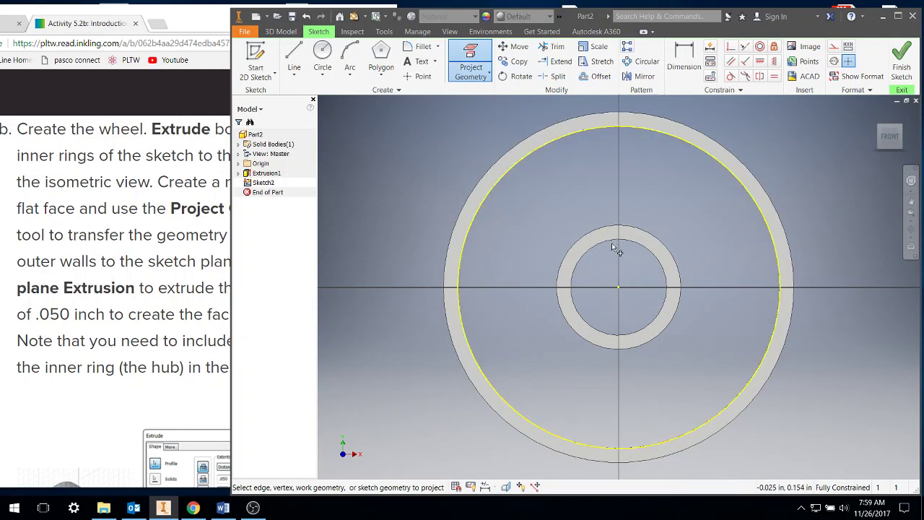
{"action": "left_click", "coordinate": [618, 243]}
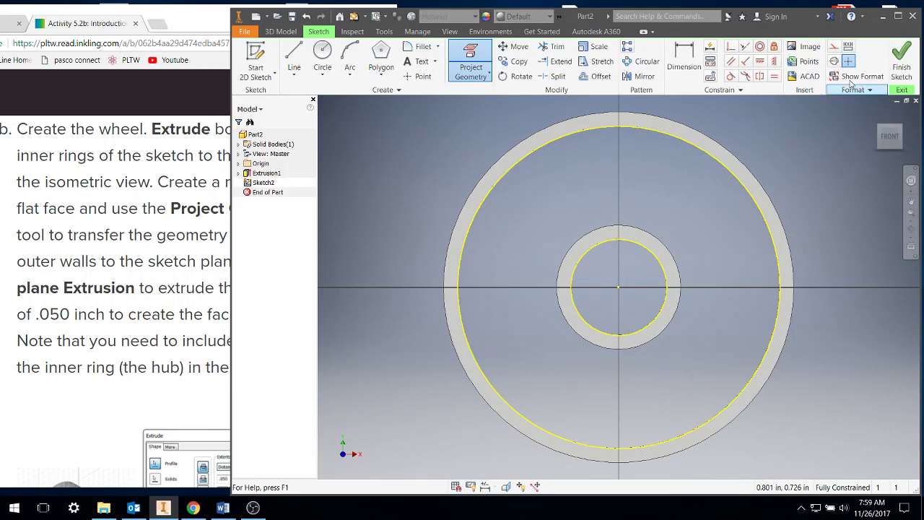
{"action": "left_click", "coordinate": [900, 63]}
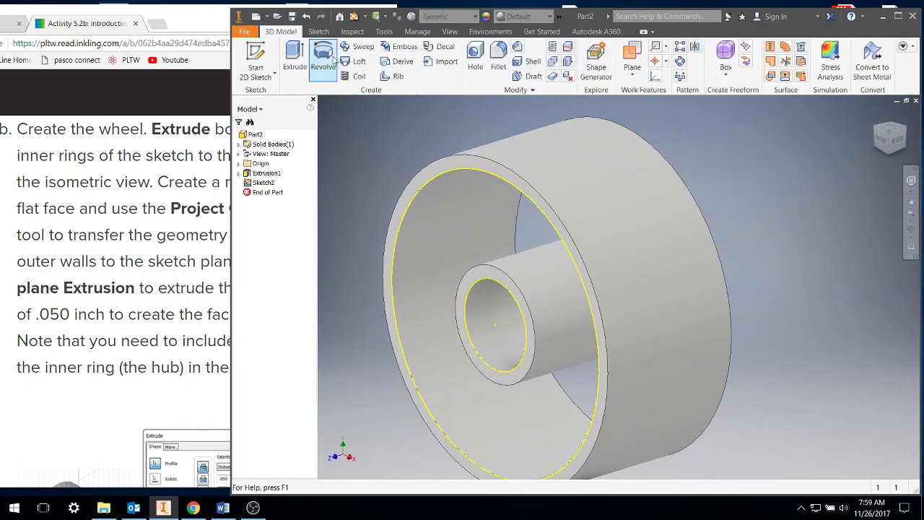
- Extrude the region between the projected circles 0.05 in symmetrically to close the wheel face
{"action": "left_click", "coordinate": [294, 60]}
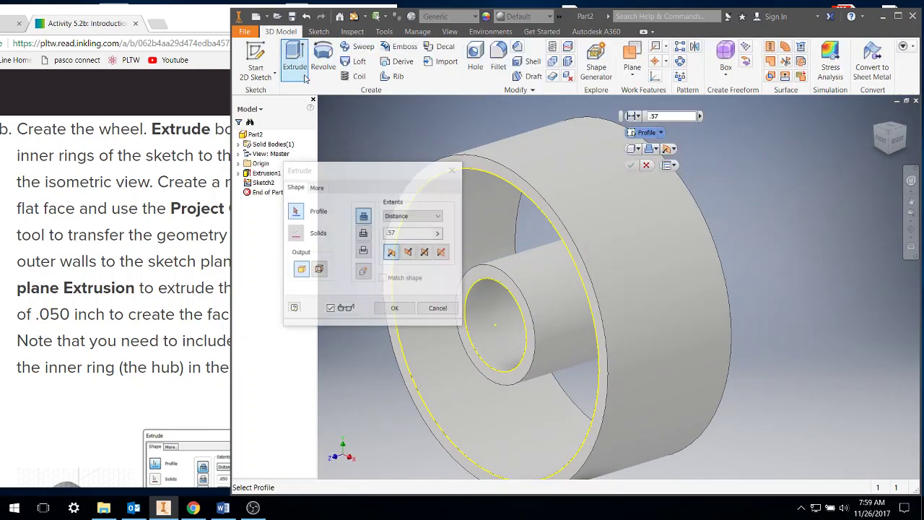
{"action": "left_click", "coordinate": [512, 229]}
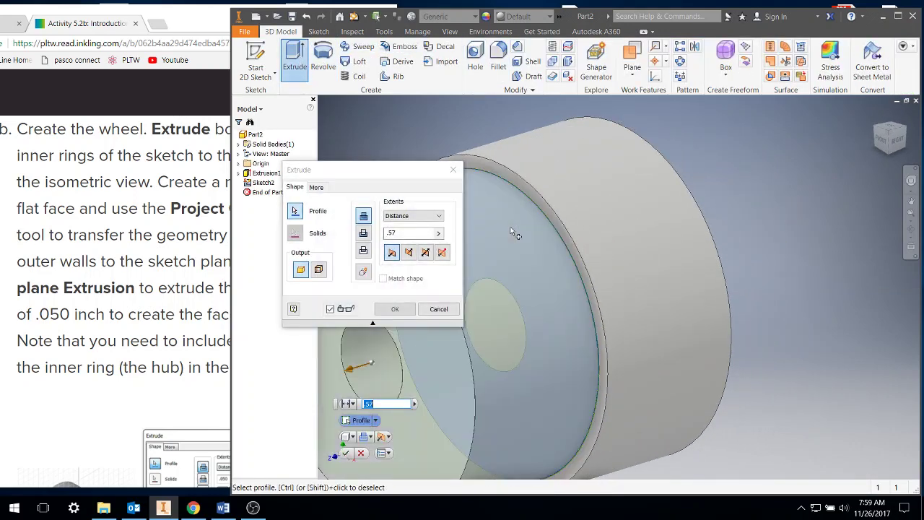
{"action": "left_click", "coordinate": [426, 254]}
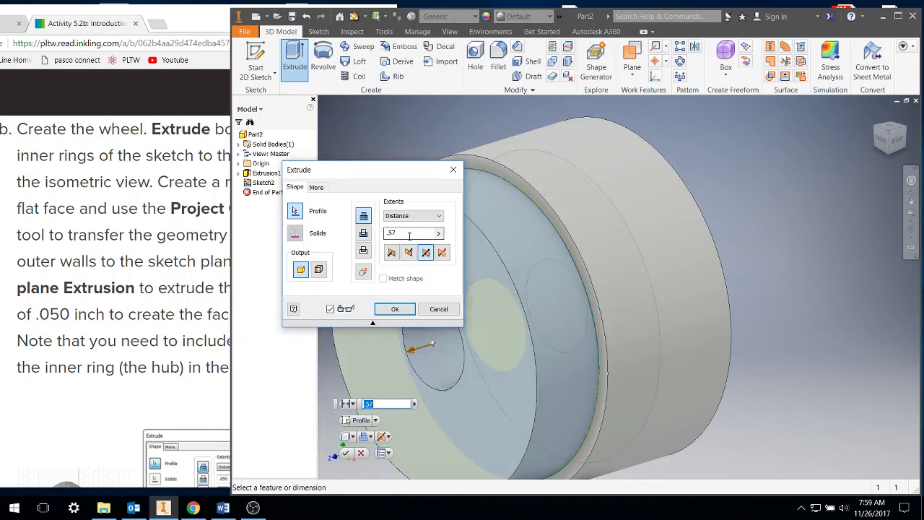
{"action": "type", "text": ".05"}
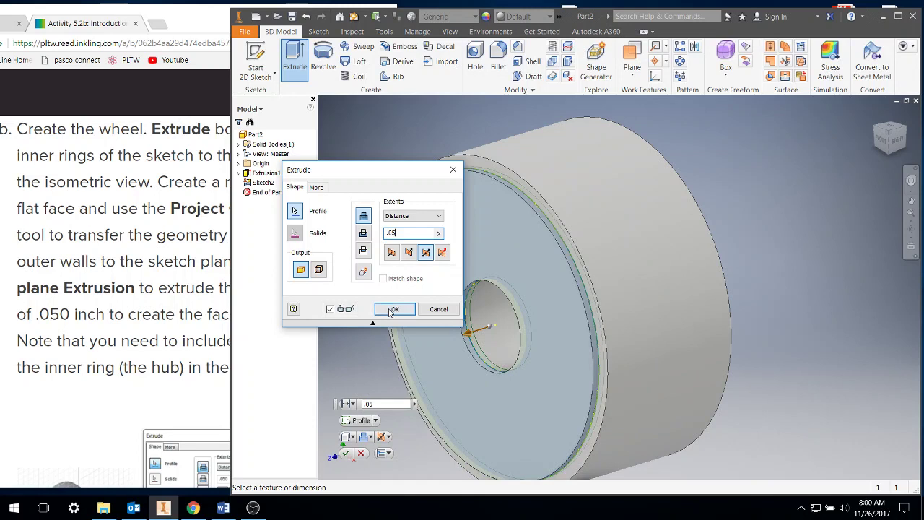
{"action": "left_click", "coordinate": [395, 309]}
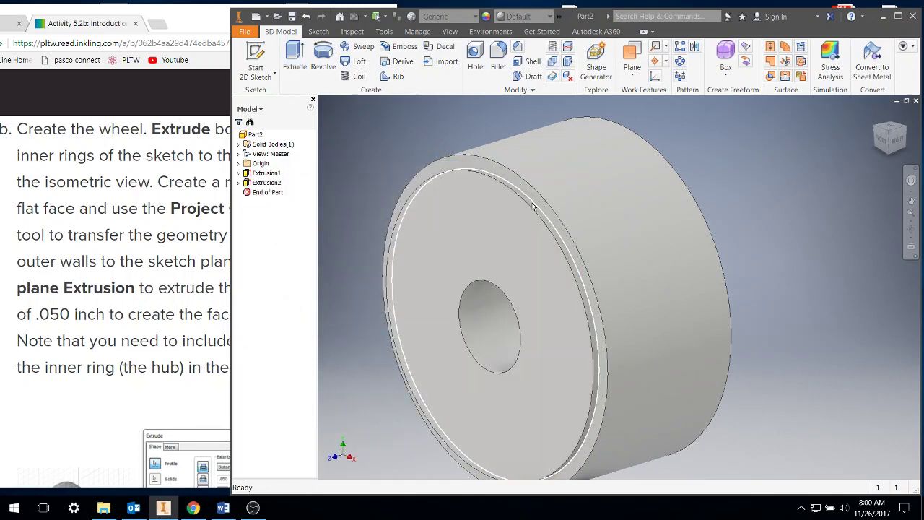
- Free-orbit the wheel to inspect its closed face, then scroll the instructions toward step c
{"action": "mouse_move", "coordinate": [534, 210]}
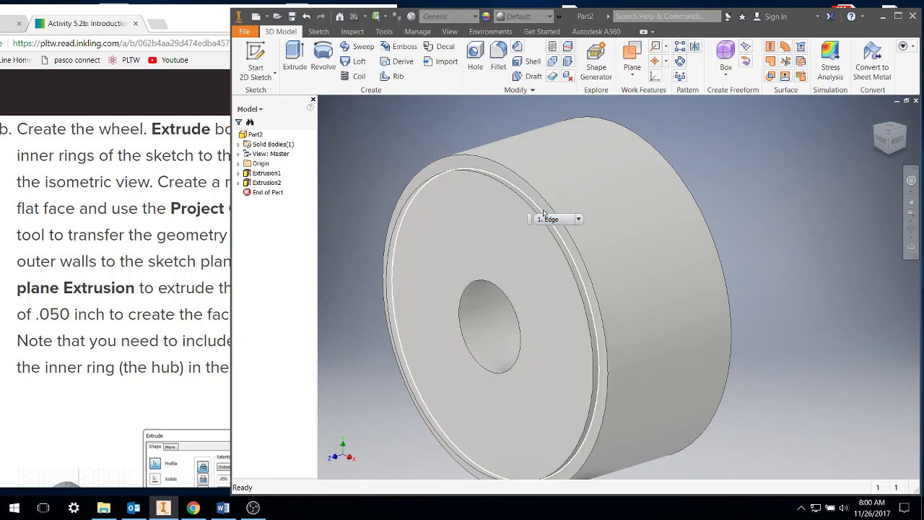
{"action": "left_click", "coordinate": [911, 229]}
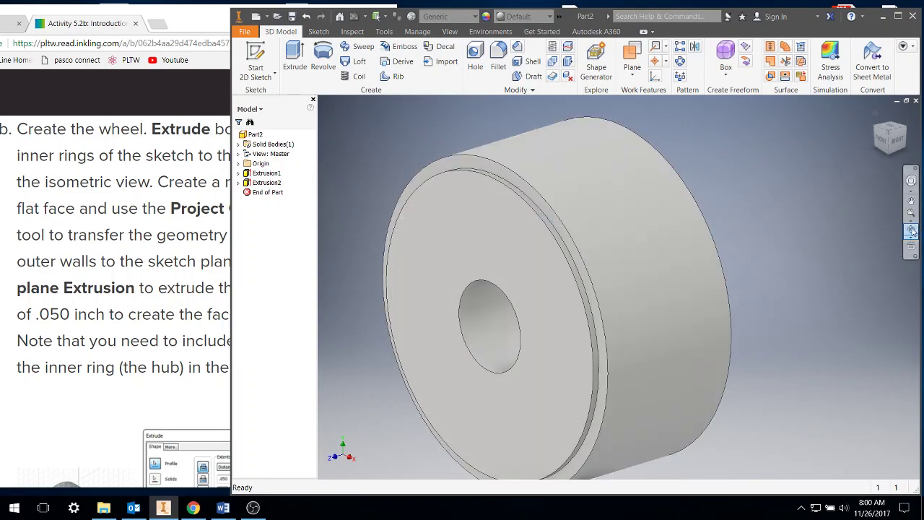
{"action": "left_click_drag", "start_coordinate": [691, 252], "coordinate": [580, 342]}
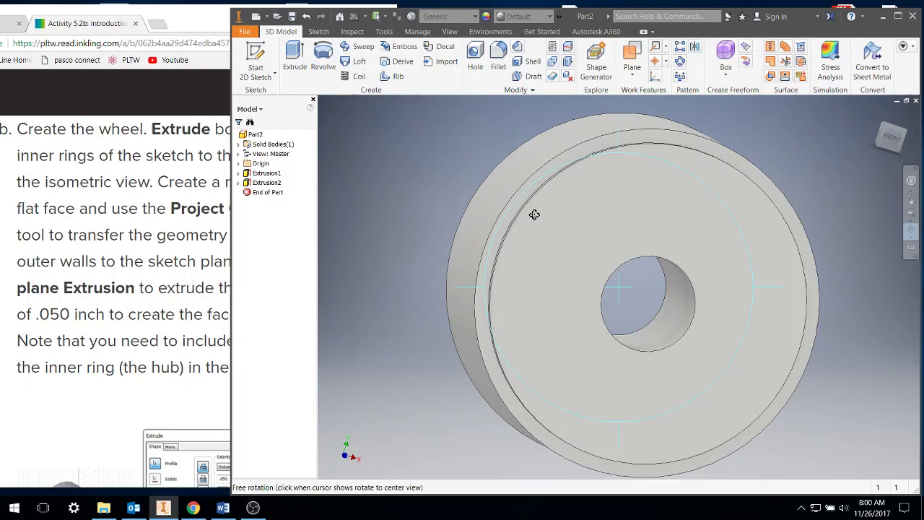
{"action": "left_click_drag", "start_coordinate": [256, 319], "coordinate": [396, 319]}
{"action": "scroll", "coordinate": [186, 300], "scroll_direction": "down", "scroll_amount": 3}
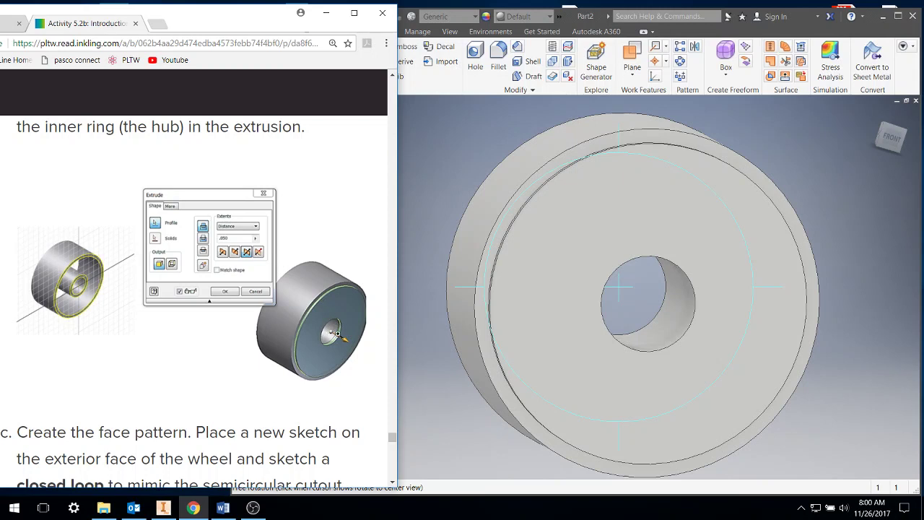
- Scroll the Inkling instructions to step c's .250 cutout sketch and step d's circular pattern
{"action": "right_click", "coordinate": [707, 220]}
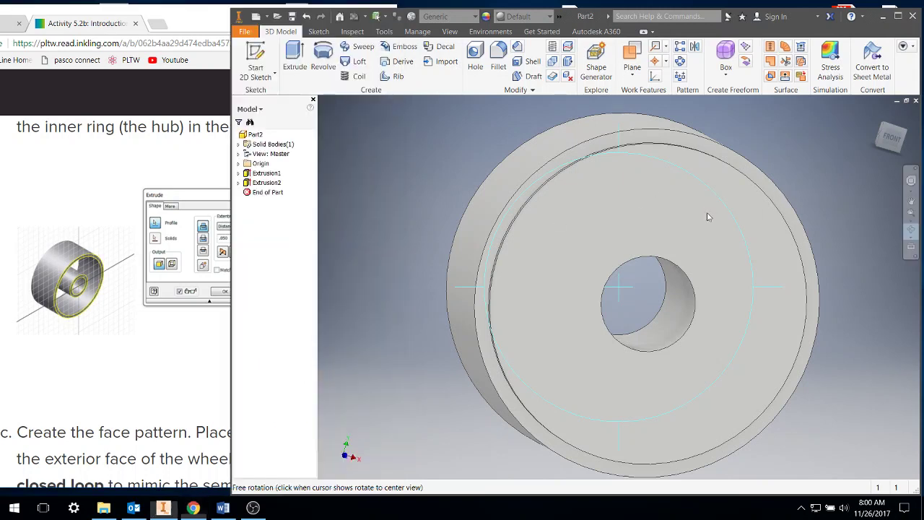
{"action": "left_click", "coordinate": [184, 158]}
{"action": "scroll", "coordinate": [273, 285], "scroll_direction": "down", "scroll_amount": 5}
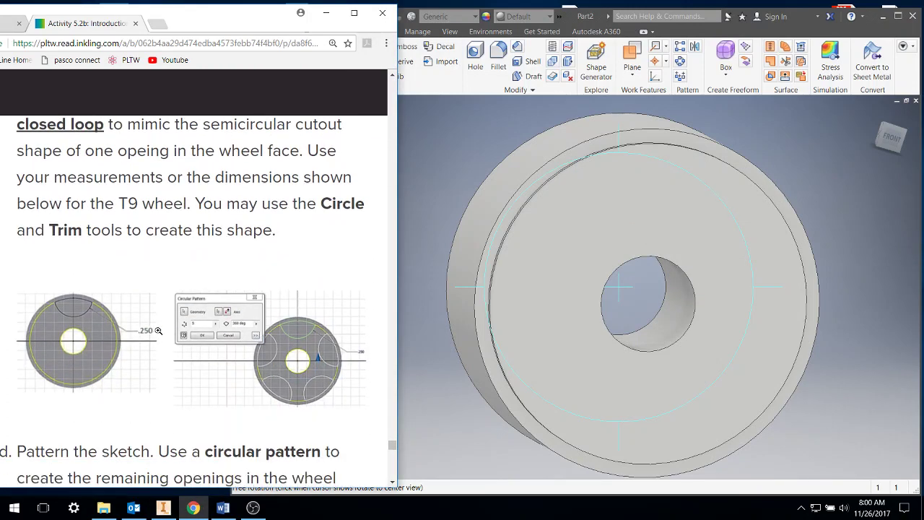
{"action": "left_click", "coordinate": [469, 128]}
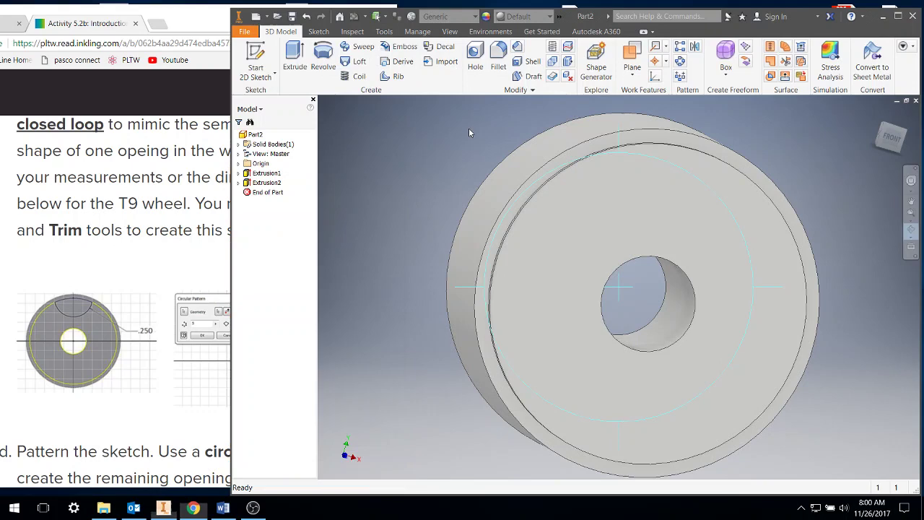
- On the front face, sketch a 0.500 in circle centred at the top of the inner ring
{"action": "left_click", "coordinate": [262, 57]}
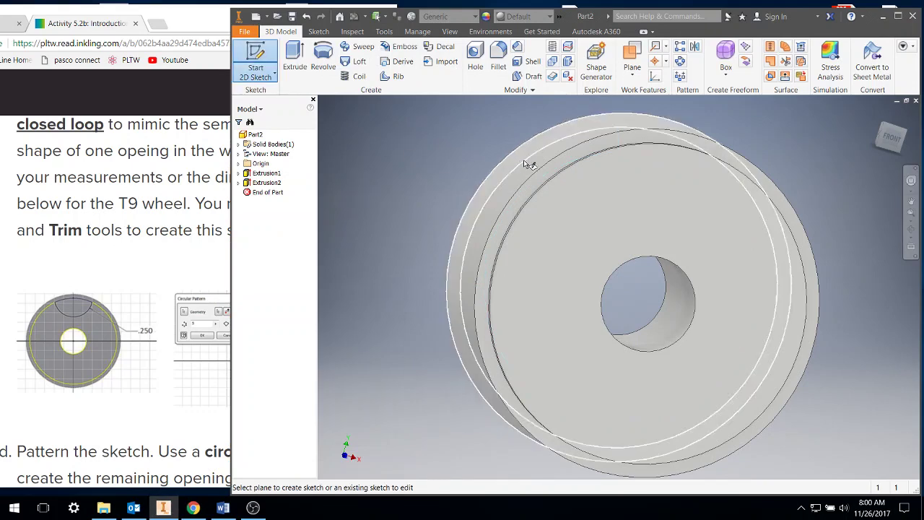
{"action": "left_click", "coordinate": [630, 219]}
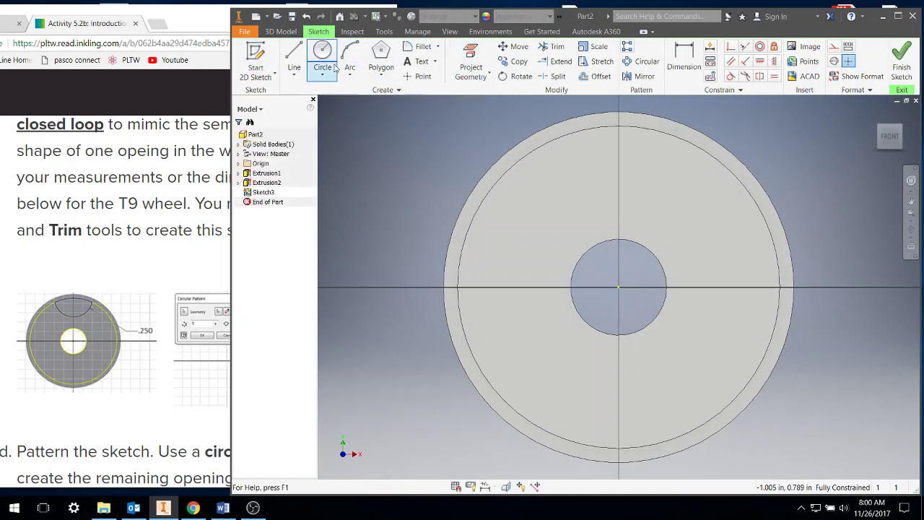
{"action": "left_click", "coordinate": [322, 58]}
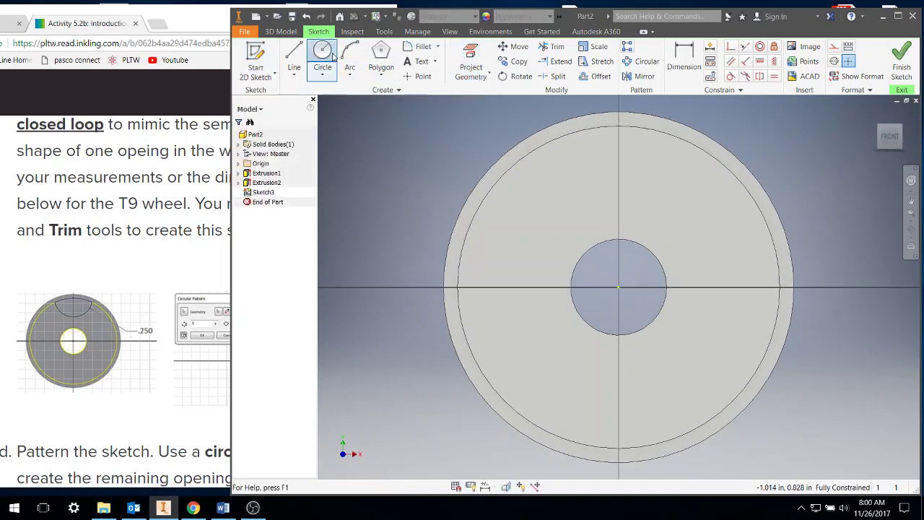
{"action": "left_click", "coordinate": [618, 126]}
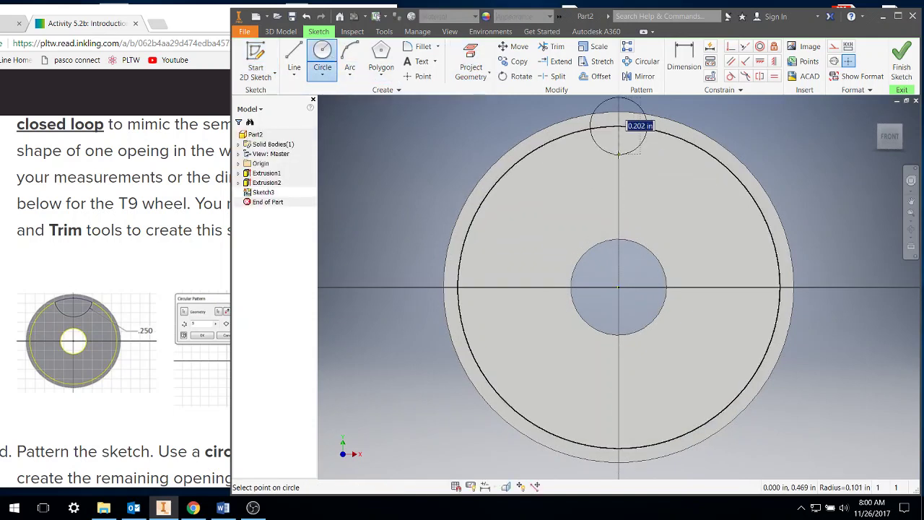
{"action": "key", "text": "BackSpace"}
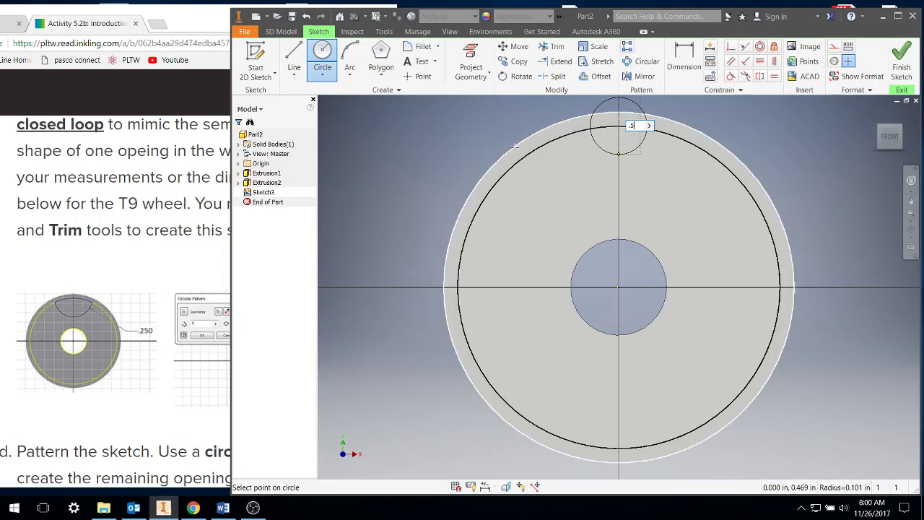
{"action": "key", "text": "Return"}
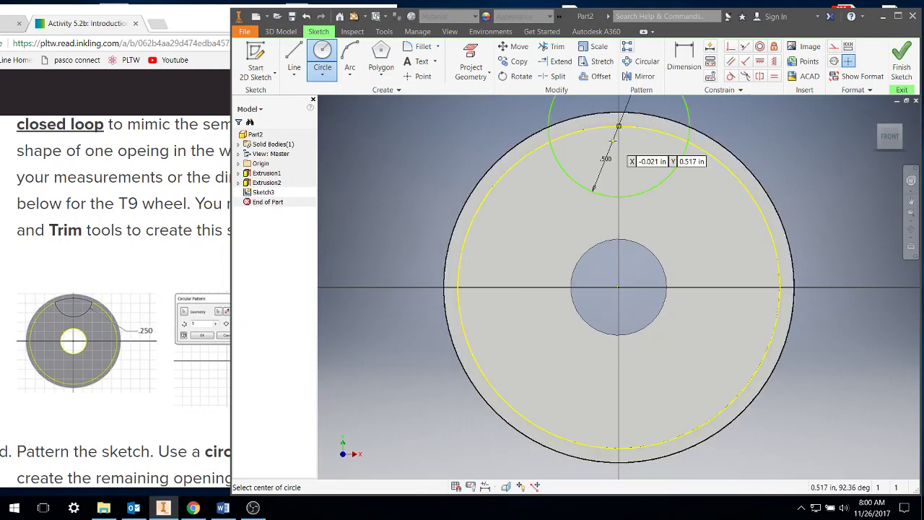
{"action": "middle_click_drag", "start_coordinate": [634, 189], "coordinate": [599, 250]}
{"action": "right_click", "coordinate": [686, 210]}
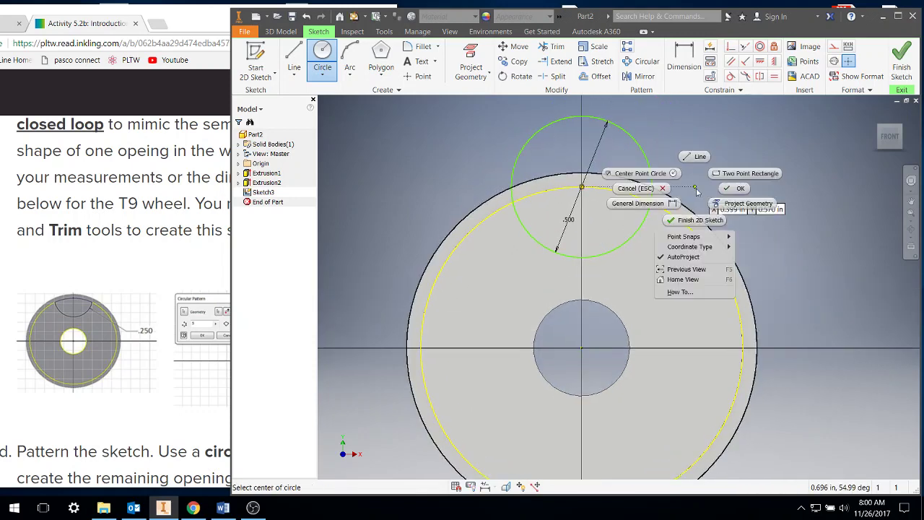
{"action": "left_click", "coordinate": [767, 173]}
{"action": "left_click", "coordinate": [901, 57]}
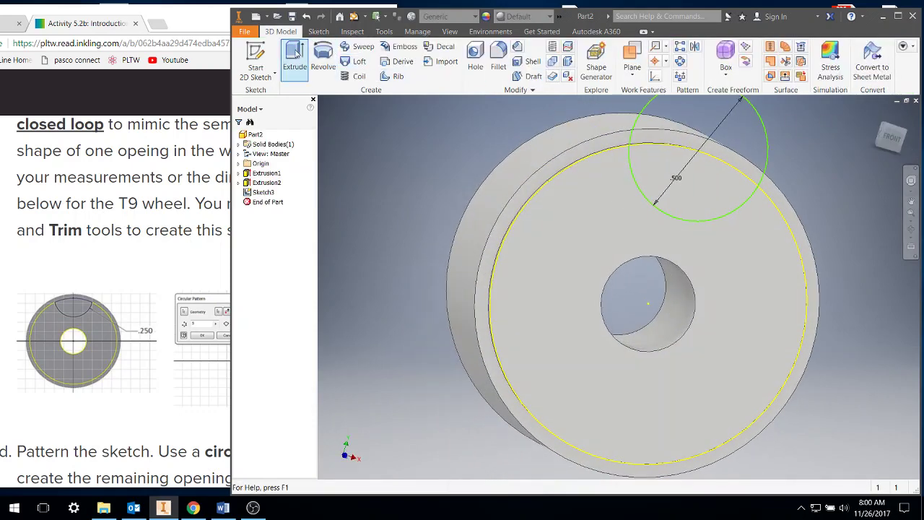
- Reopen Sketch3 and trim the 0.500 circle's upper arc, leaving a semicircle inside the ring
{"action": "left_click", "coordinate": [296, 57]}
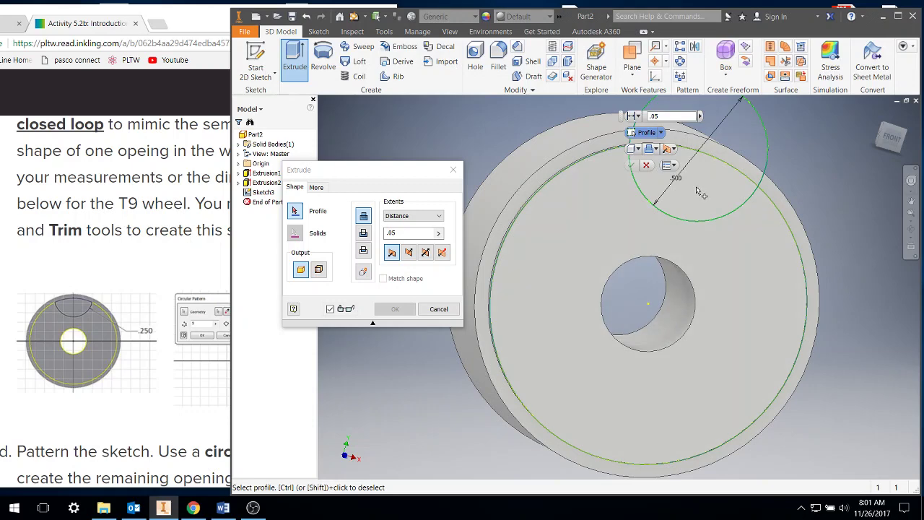
{"action": "left_click", "coordinate": [438, 309]}
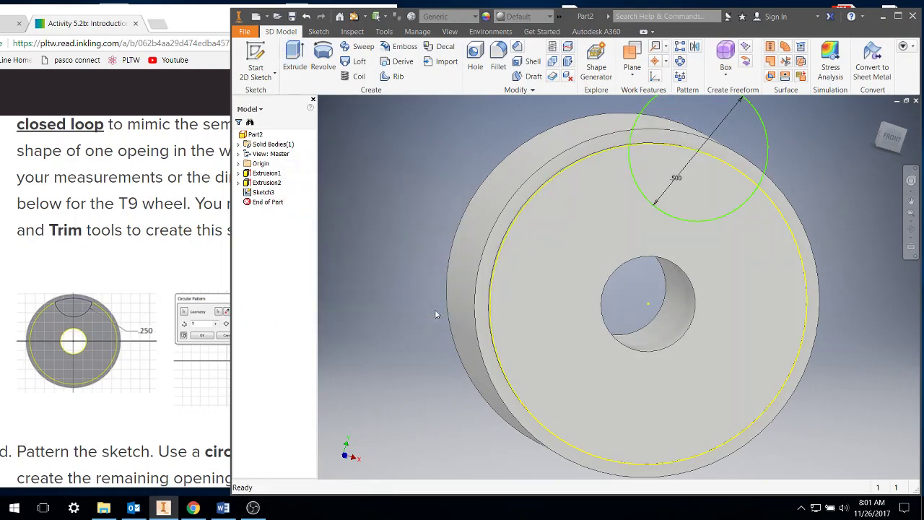
{"action": "right_click", "coordinate": [262, 193]}
{"action": "left_click", "coordinate": [290, 235]}
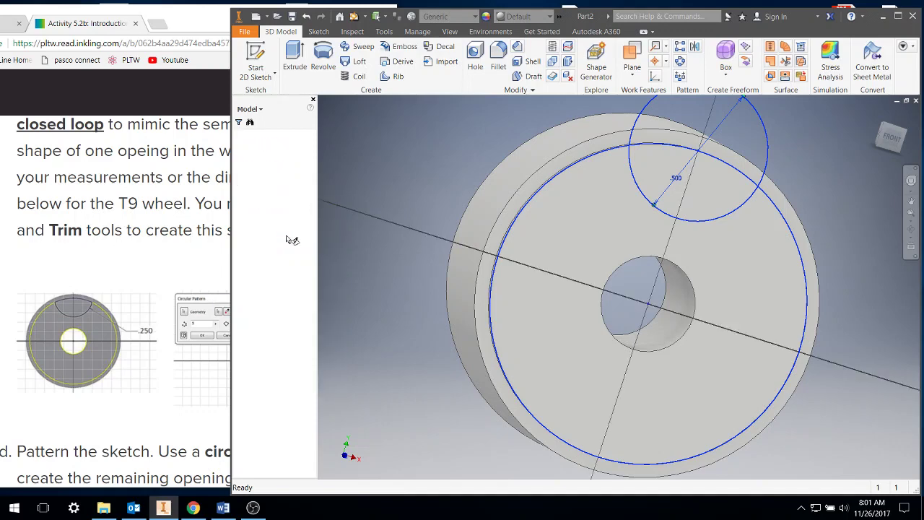
{"action": "key", "text": "x"}
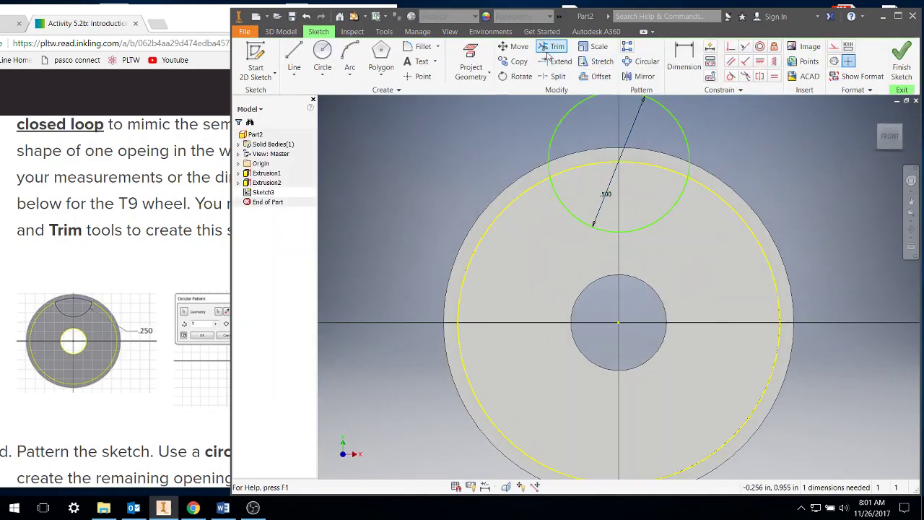
{"action": "left_click", "coordinate": [676, 118]}
{"action": "right_click", "coordinate": [722, 128]}
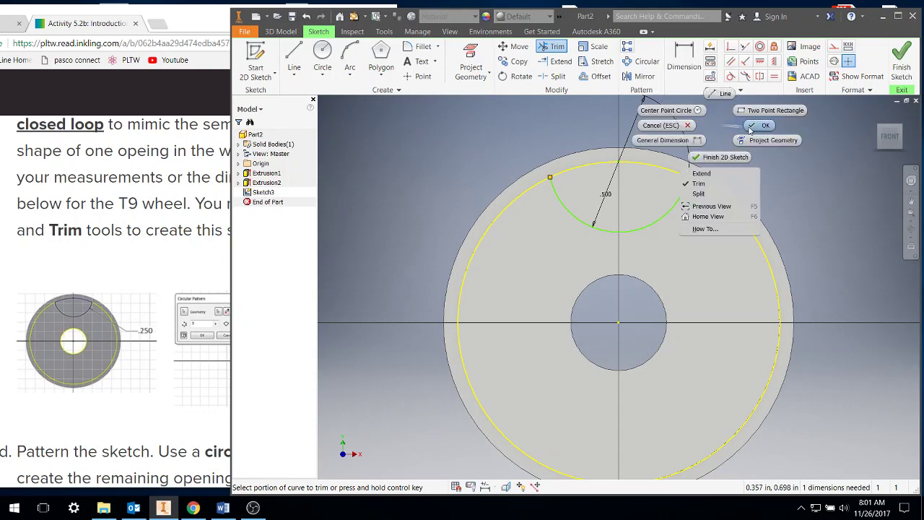
{"action": "left_click", "coordinate": [751, 126]}
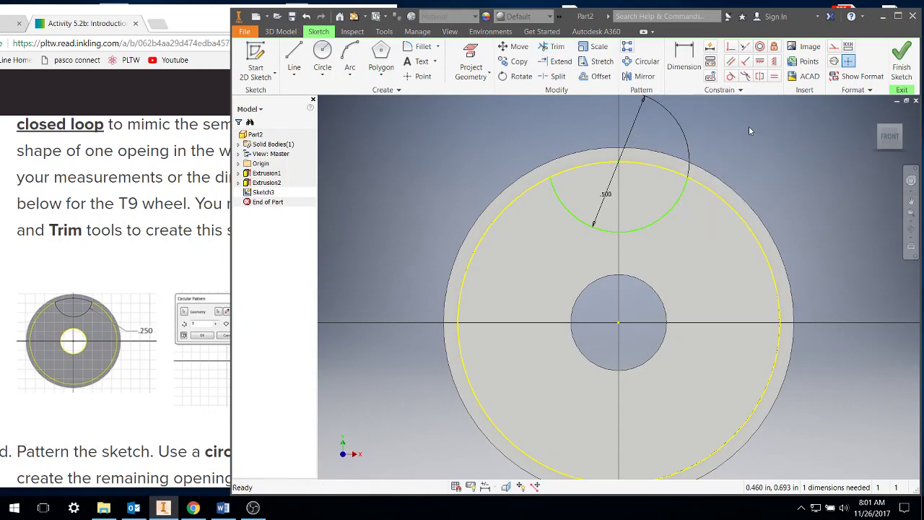
{"action": "left_click", "coordinate": [900, 65]}
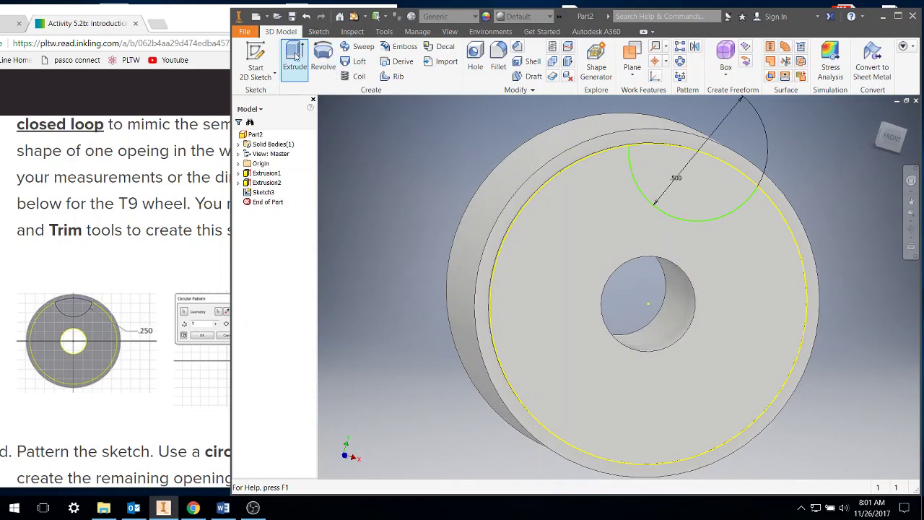
- Extrude-cut the semicircle profile 0.05 in into the wheel face as Extrusion3
{"action": "left_click", "coordinate": [295, 58]}
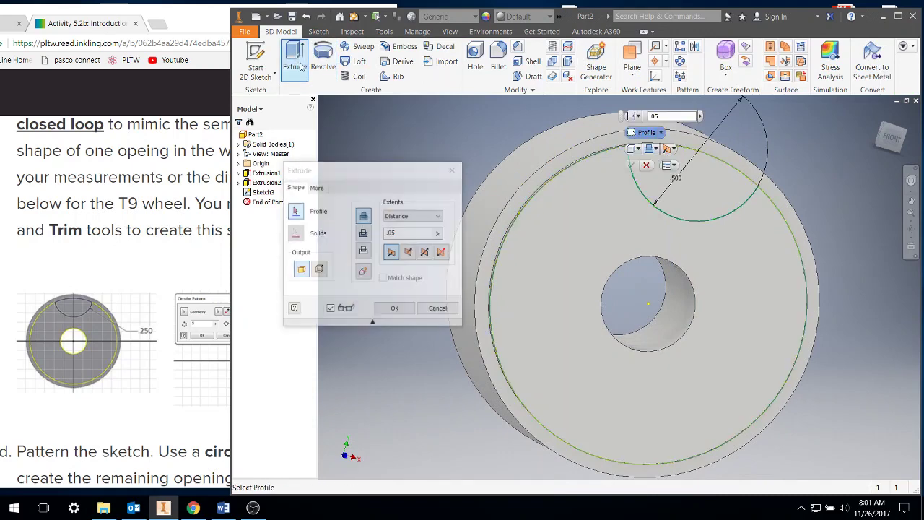
{"action": "left_click", "coordinate": [719, 200]}
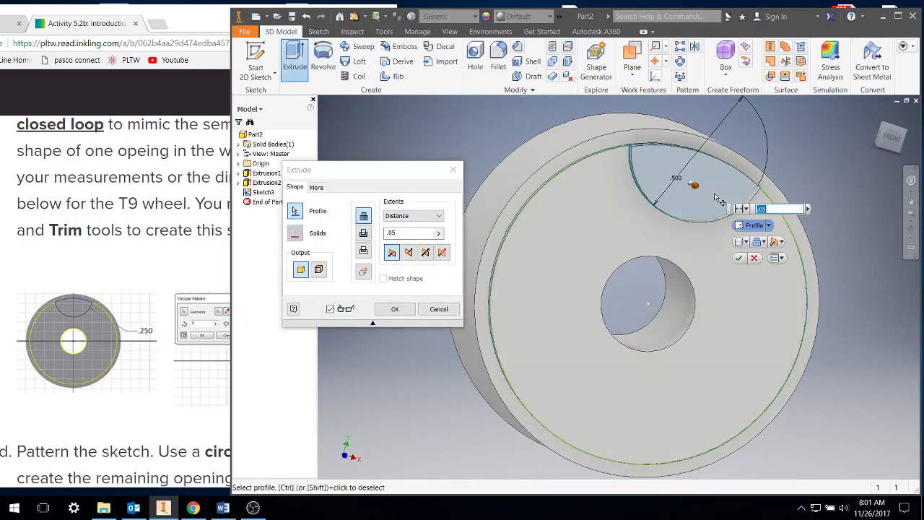
{"action": "left_click", "coordinate": [764, 244]}
{"action": "left_click", "coordinate": [776, 258]}
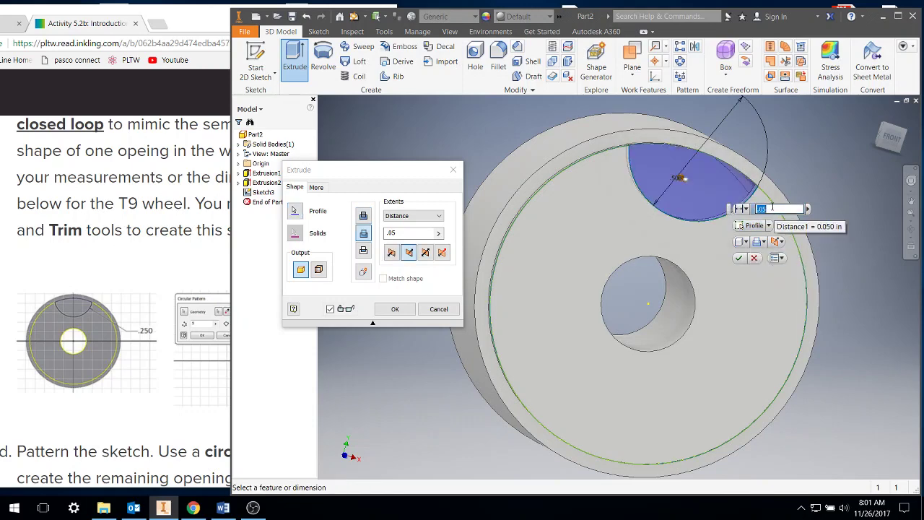
{"action": "left_click", "coordinate": [738, 259]}
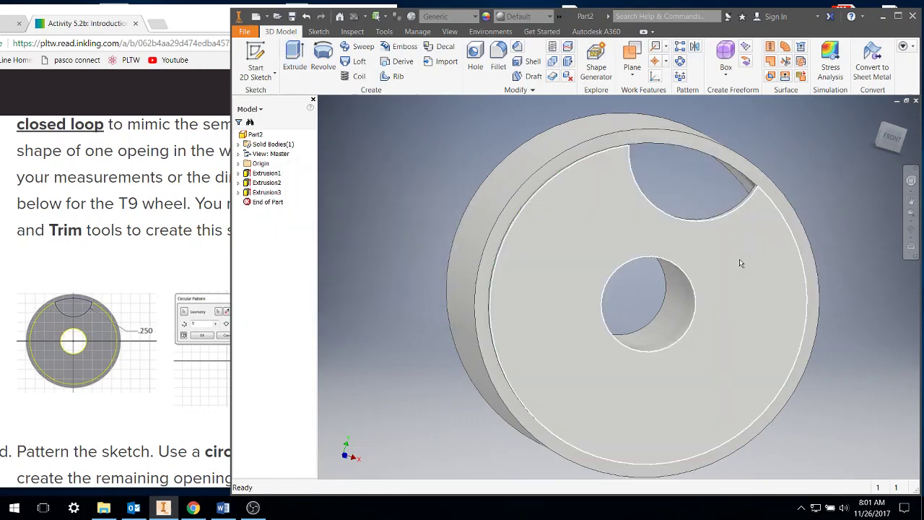
- Cancel the first circular pattern attempt and orbit the wheel to see its outer rim
{"action": "left_click", "coordinate": [679, 62]}
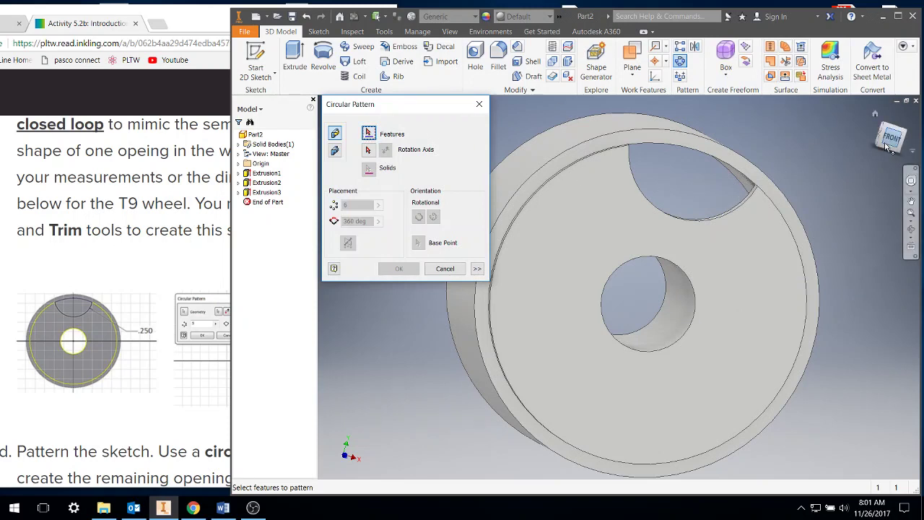
{"action": "left_click", "coordinate": [910, 200]}
{"action": "left_click", "coordinate": [444, 268]}
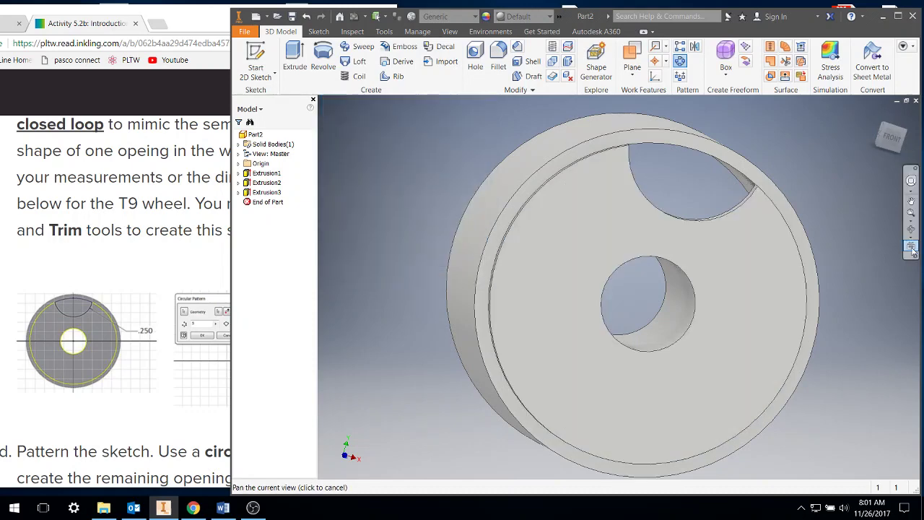
{"action": "left_click", "coordinate": [910, 229]}
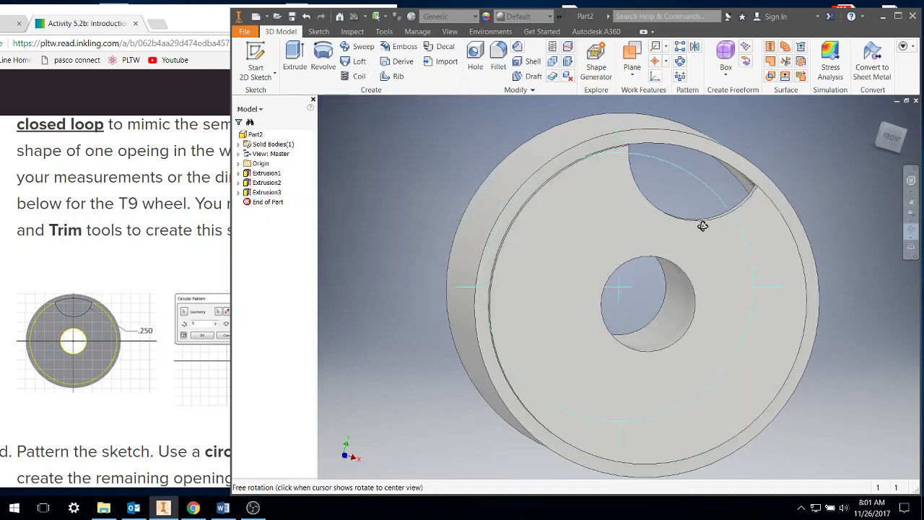
{"action": "left_click_drag", "start_coordinate": [701, 227], "coordinate": [657, 242]}
{"action": "right_click", "coordinate": [657, 242]}
{"action": "left_click", "coordinate": [682, 234]}
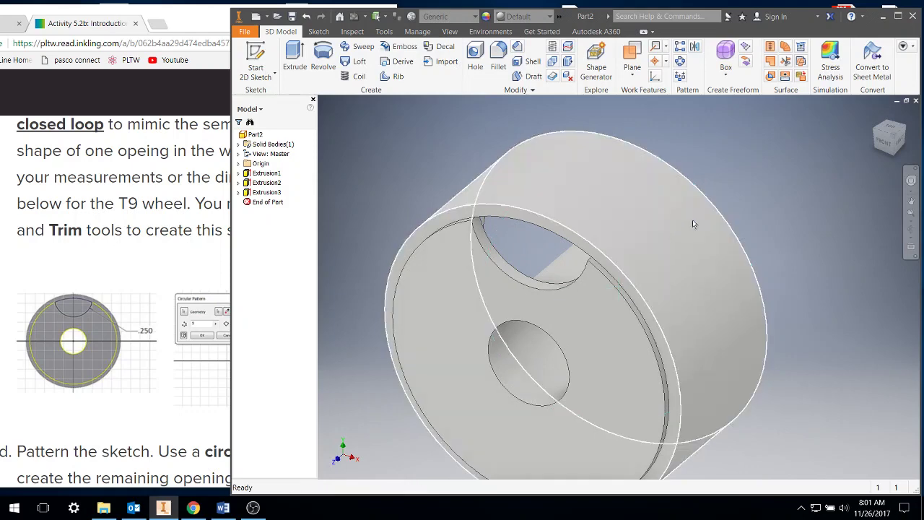
- Circularly pattern Extrusion3 around the hub hole axis with 5 occurrences
{"action": "left_click", "coordinate": [680, 63]}
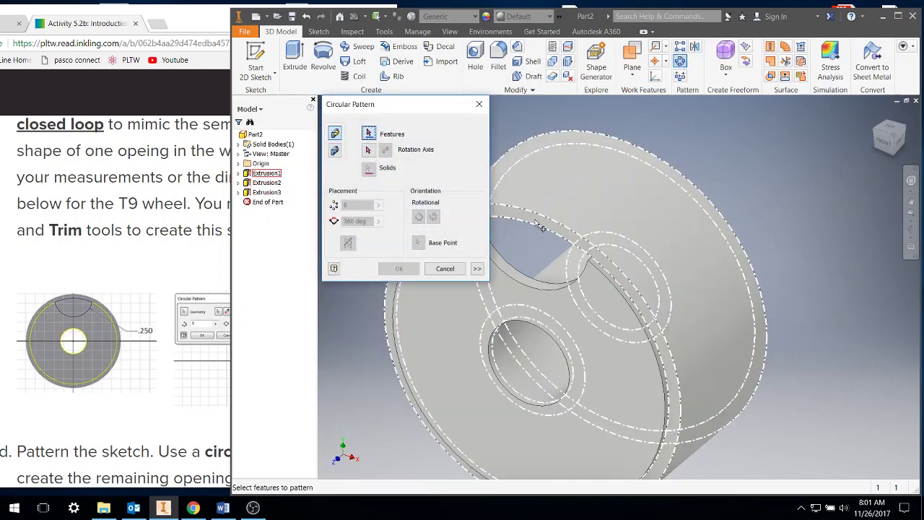
{"action": "left_click", "coordinate": [508, 269]}
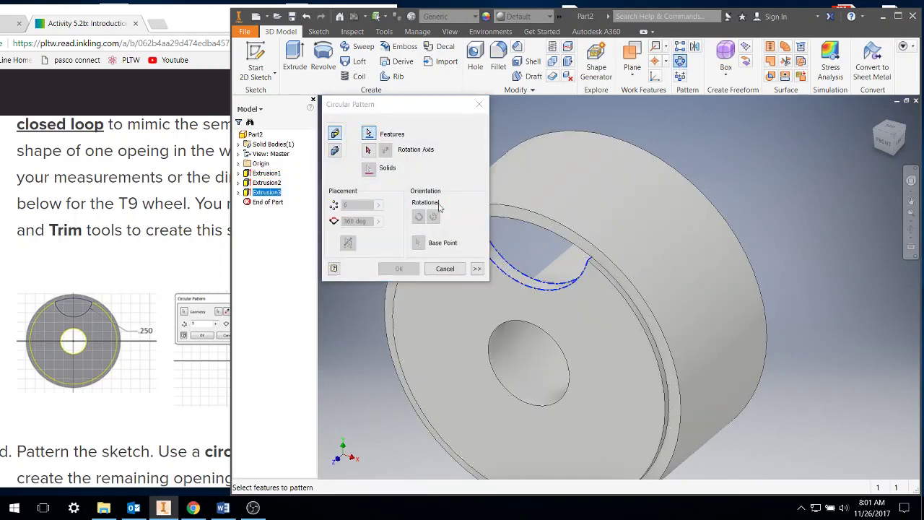
{"action": "left_click", "coordinate": [367, 150]}
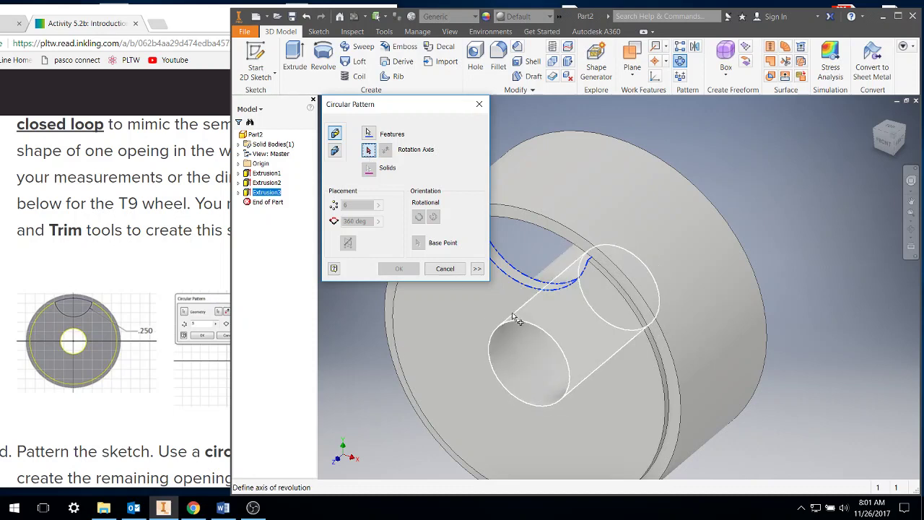
{"action": "left_click", "coordinate": [510, 319]}
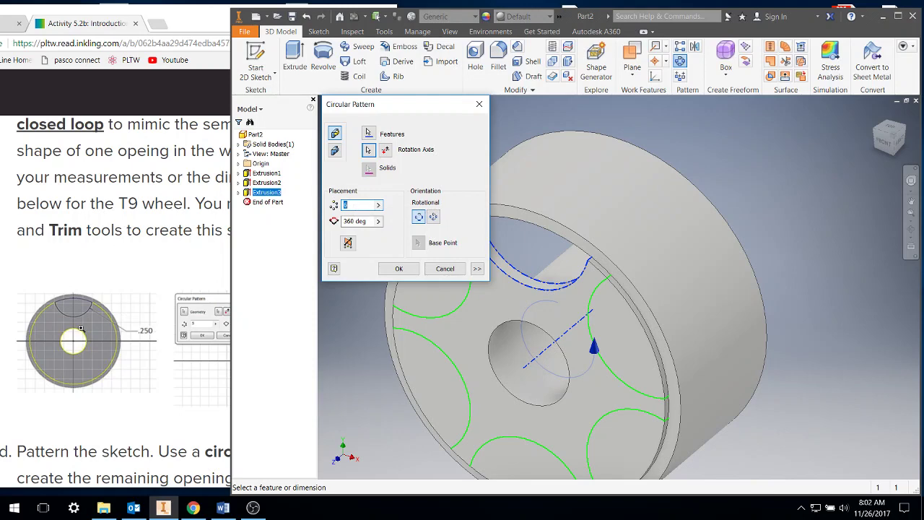
{"action": "left_click", "coordinate": [150, 267]}
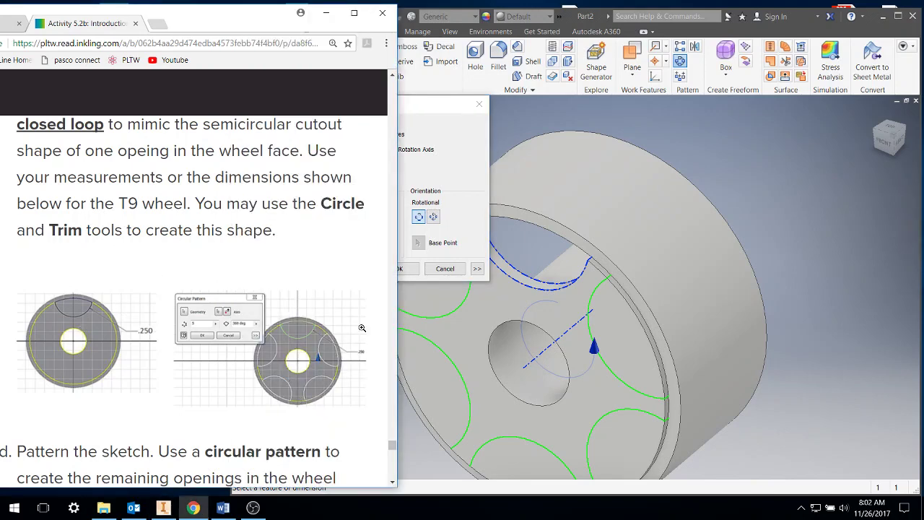
{"action": "left_click", "coordinate": [436, 118]}
{"action": "double_click", "coordinate": [352, 206]}
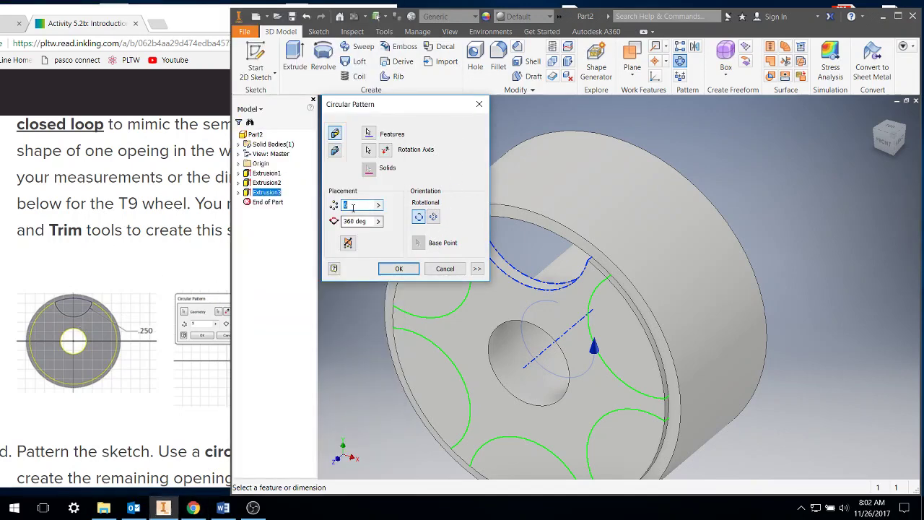
{"action": "type", "text": "5"}
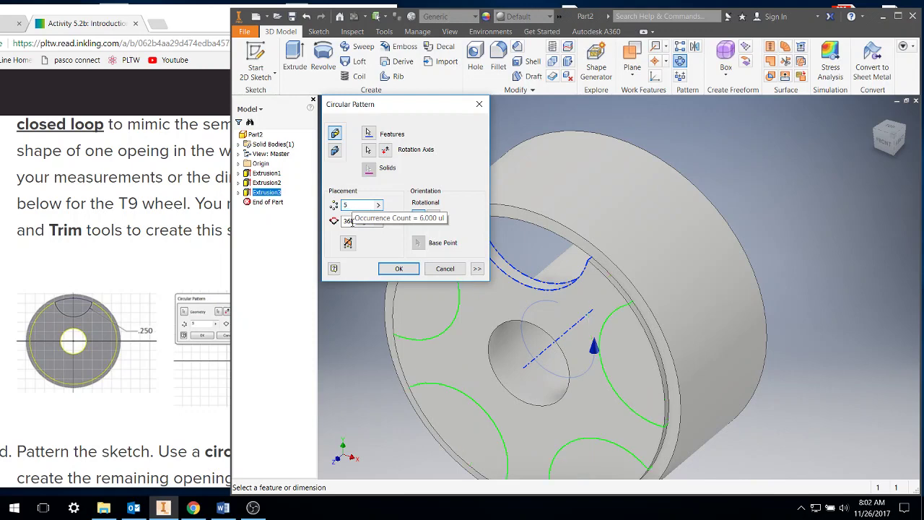
{"action": "left_click", "coordinate": [403, 269]}
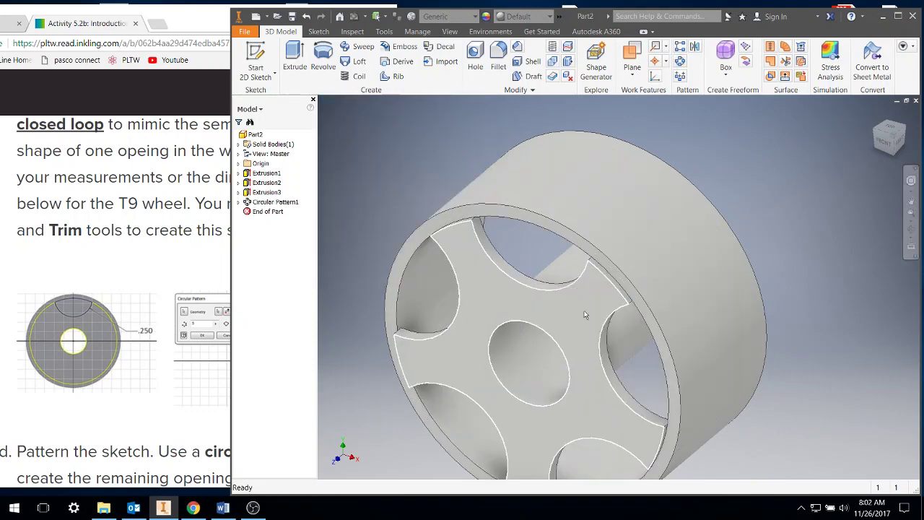
- Apply the Chrome - Polished Black appearance to the whole wheel
{"action": "middle_click_drag", "start_coordinate": [585, 314], "coordinate": [612, 287], "text": "shift"}
{"action": "right_click", "coordinate": [612, 287]}
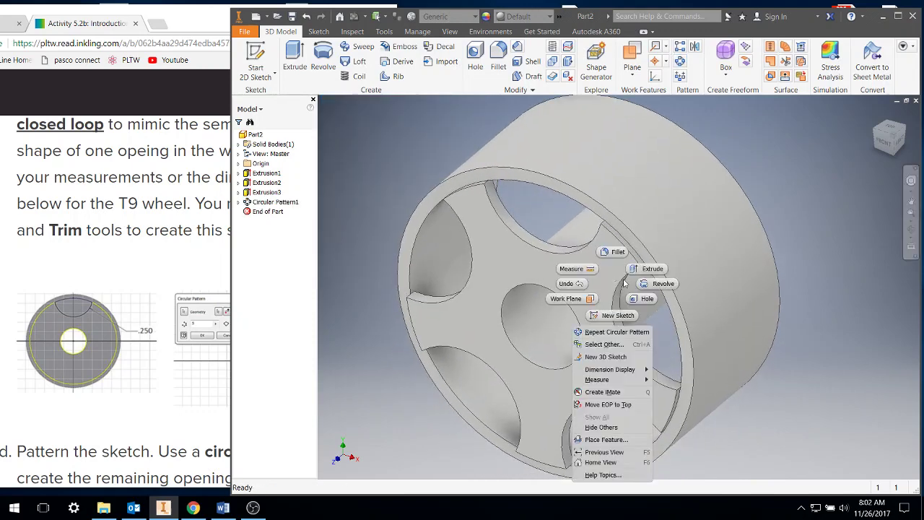
{"action": "left_click", "coordinate": [759, 256]}
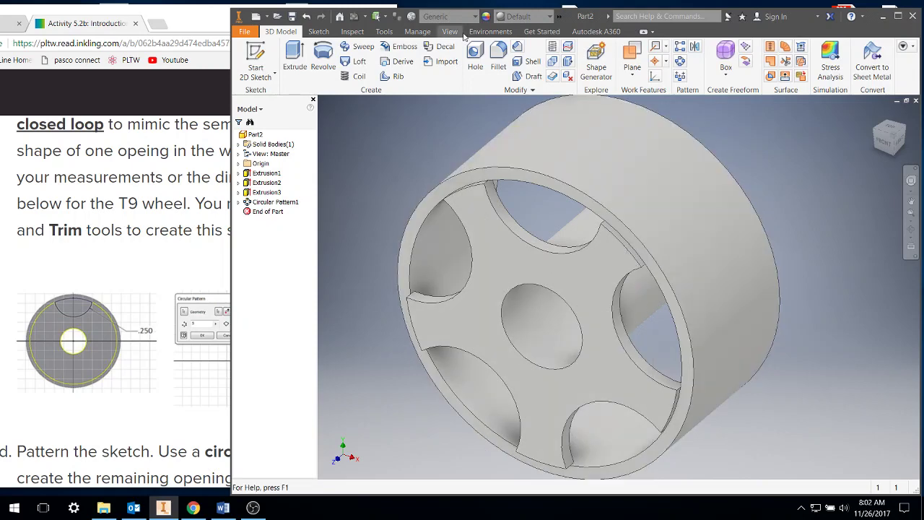
{"action": "left_click", "coordinate": [550, 17]}
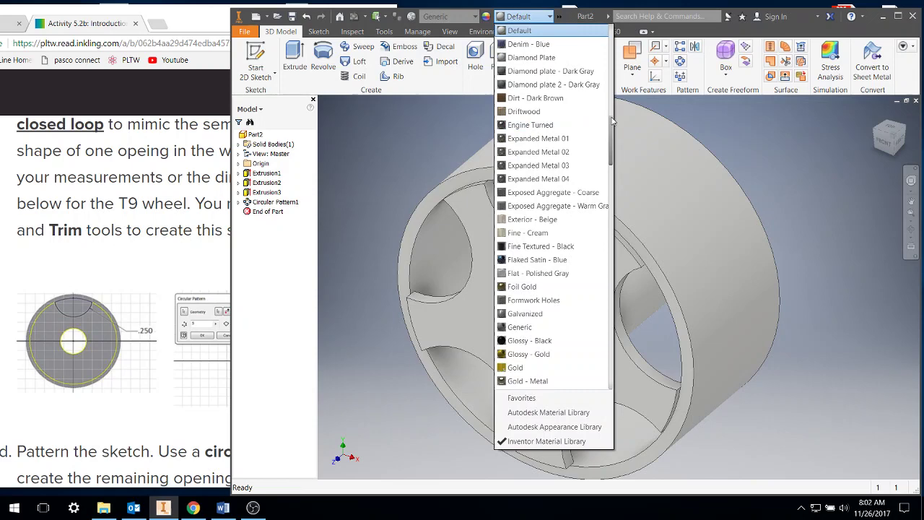
{"action": "scroll", "coordinate": [612, 126], "scroll_direction": "up", "scroll_amount": 8}
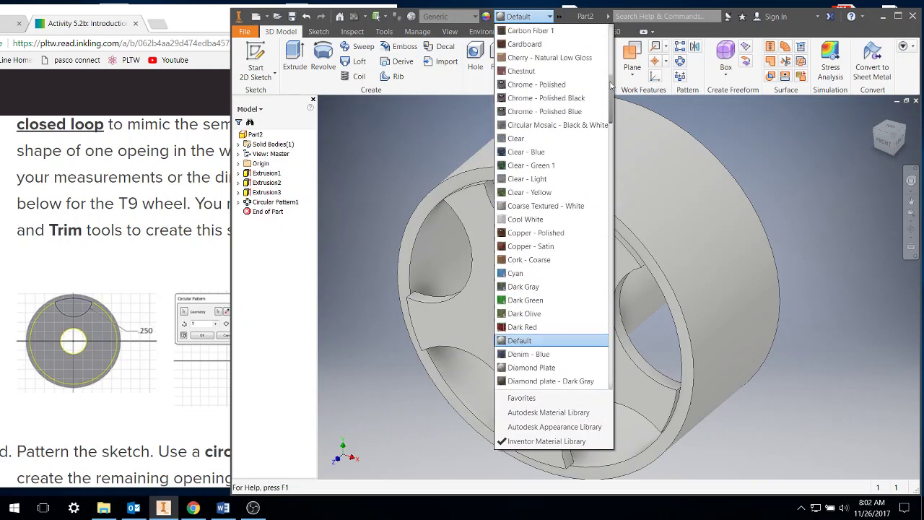
{"action": "left_click", "coordinate": [561, 99]}
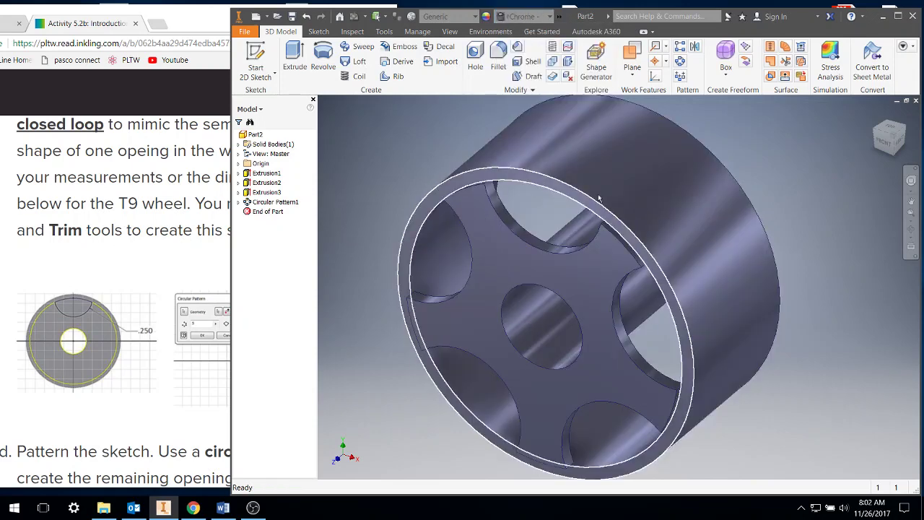
{"action": "left_click", "coordinate": [910, 227]}
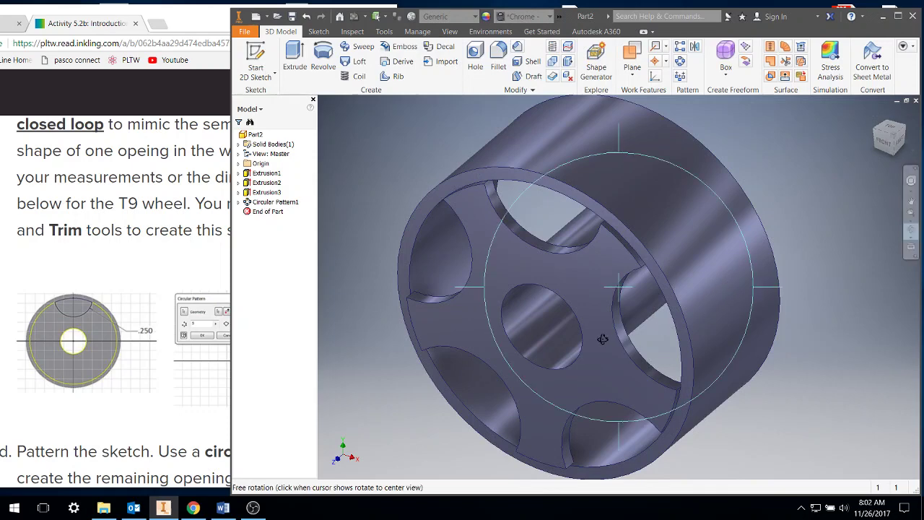
{"action": "left_click_drag", "start_coordinate": [602, 339], "coordinate": [684, 354]}
{"action": "scroll", "coordinate": [773, 242], "scroll_direction": "down", "scroll_amount": 2}
{"action": "scroll", "coordinate": [809, 227], "scroll_direction": "up", "scroll_amount": 5}
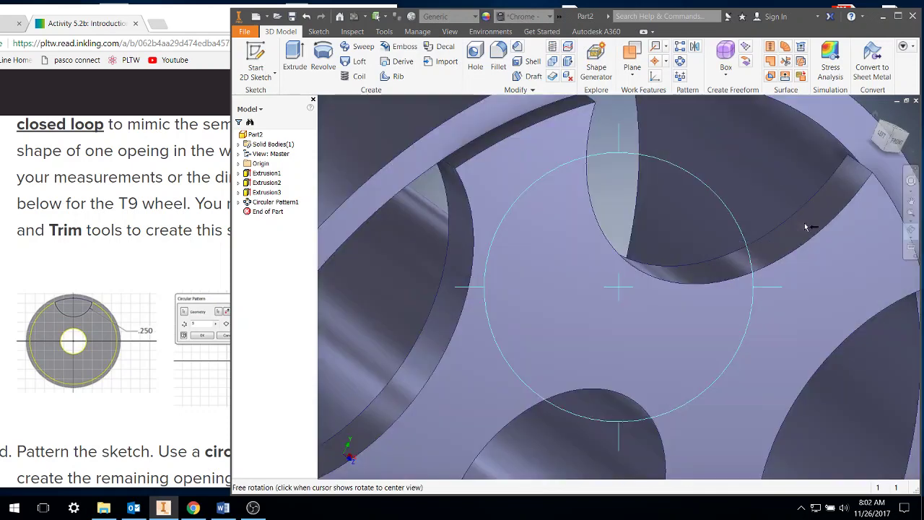
{"action": "middle_click_drag", "start_coordinate": [830, 224], "coordinate": [683, 264]}
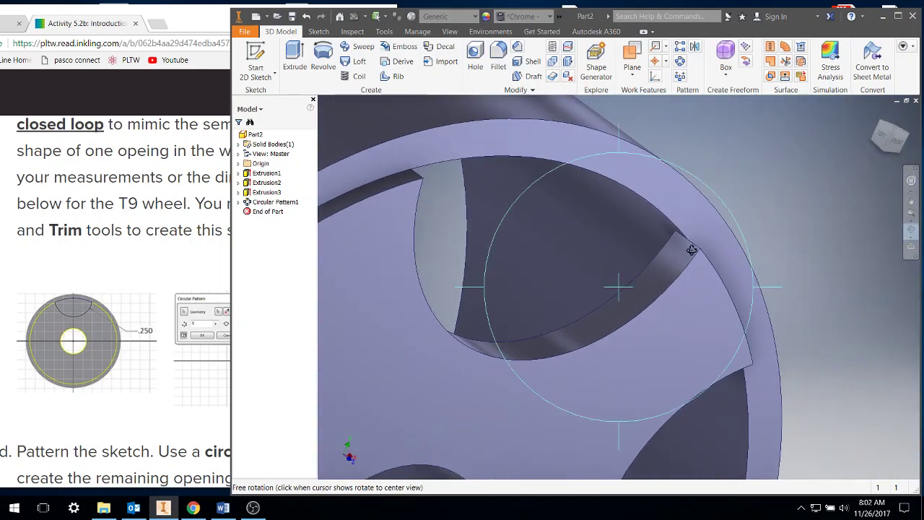
{"action": "key", "text": "F5"}
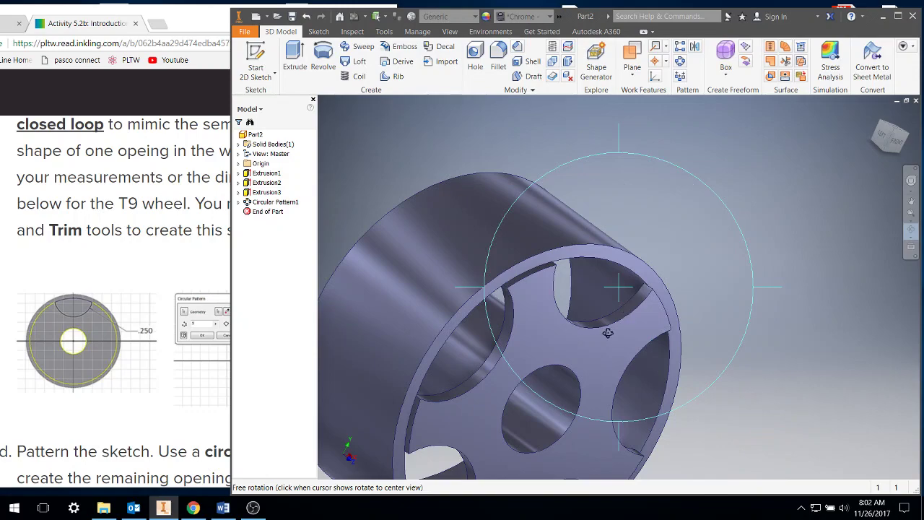
{"action": "mouse_move", "coordinate": [598, 351]}
{"action": "left_mouse_down"}
{"action": "mouse_move", "coordinate": [481, 313]}
{"action": "mouse_move", "coordinate": [501, 314]}
{"action": "mouse_move", "coordinate": [596, 363]}
{"action": "left_mouse_up"}
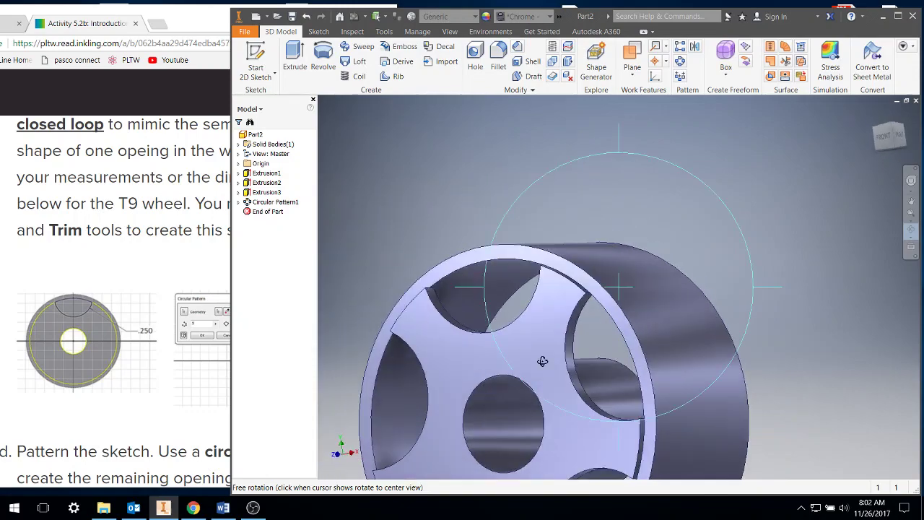
{"action": "middle_click_drag", "start_coordinate": [596, 363], "coordinate": [566, 282]}
{"action": "left_click_drag", "start_coordinate": [567, 281], "coordinate": [587, 336]}
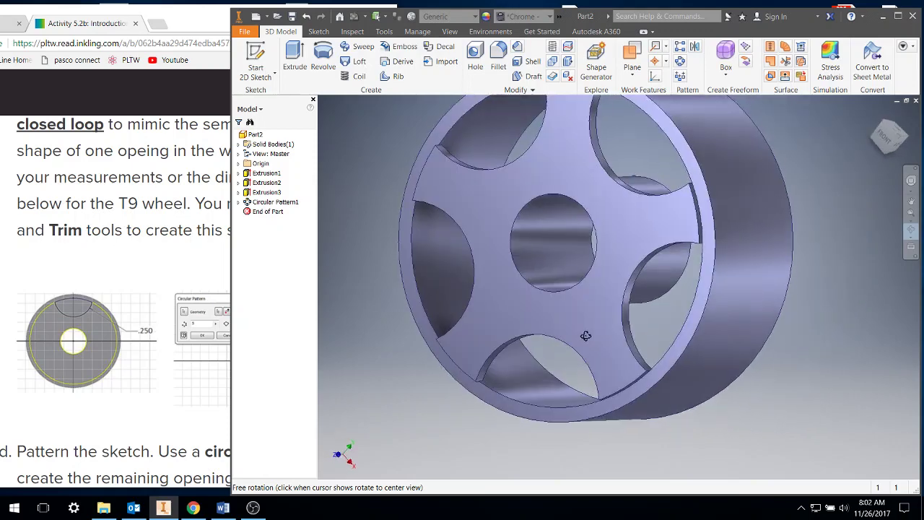
{"action": "right_click", "coordinate": [592, 282]}
{"action": "left_click", "coordinate": [541, 283]}
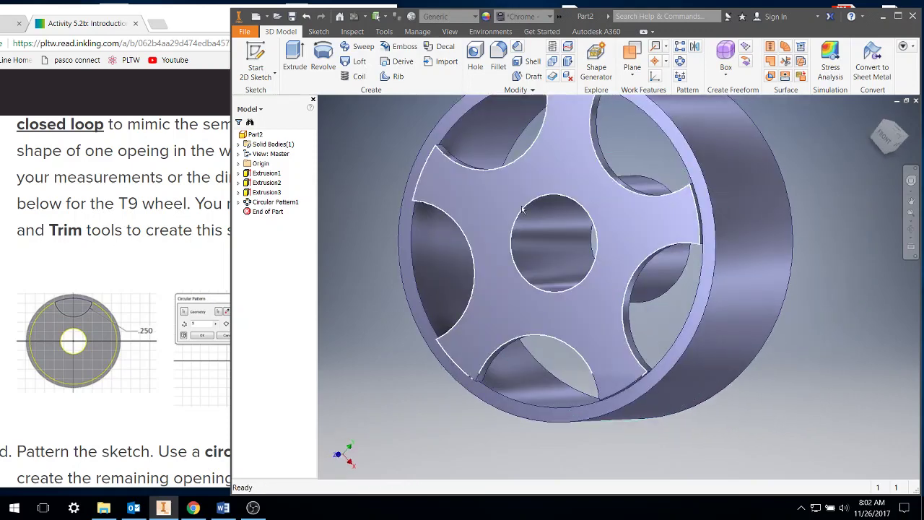
{"action": "left_click", "coordinate": [246, 32]}
- Save the part with Save As under the file name '5.2B Wheel'
{"action": "left_click", "coordinate": [282, 157]}
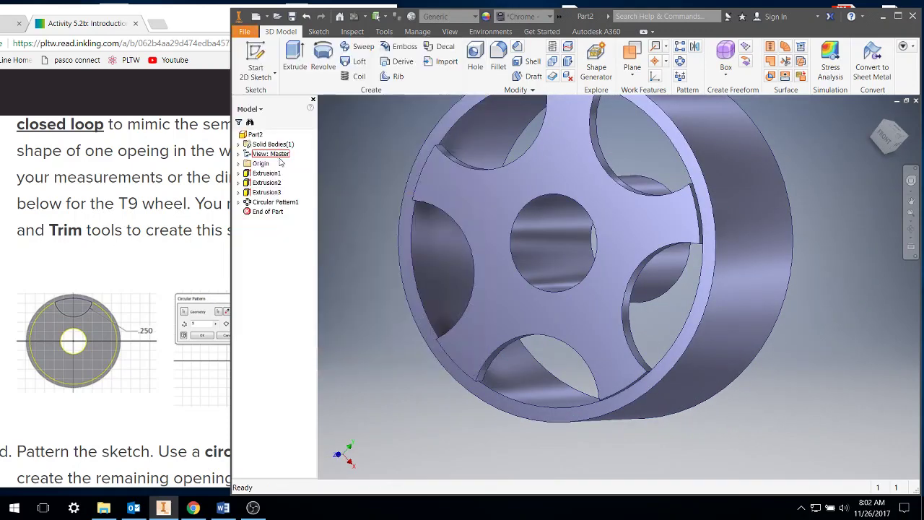
{"action": "type", "text": "5"}
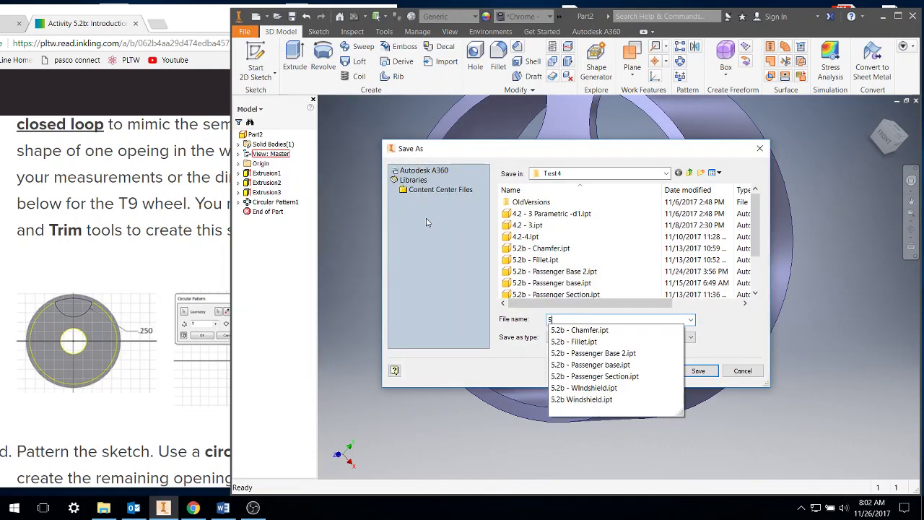
{"action": "type", "text": ".2B wH"}
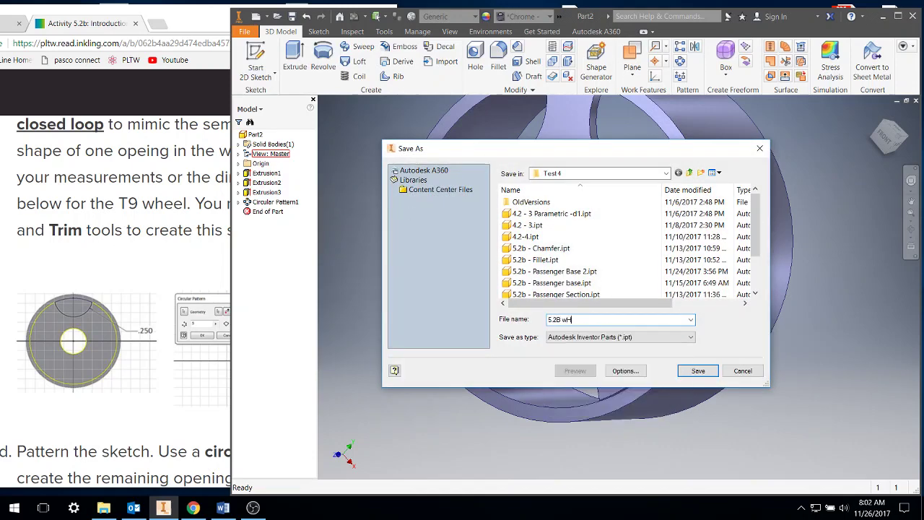
{"action": "type", "text": "E"}
{"action": "key", "text": "BackSpace"}
{"action": "key", "text": "BackSpace"}
{"action": "key", "text": "BackSpace"}
{"action": "type", "text": "W"}
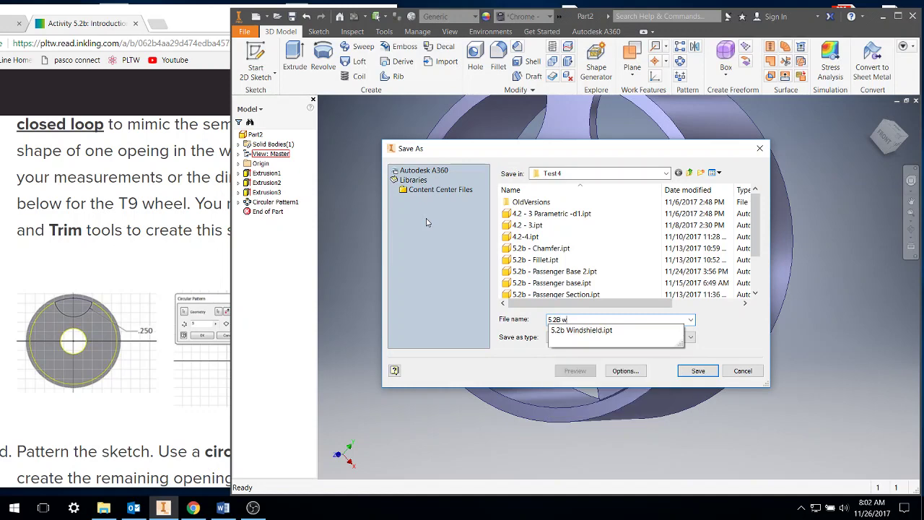
{"action": "key", "text": "BackSpace"}
{"action": "type", "text": "Whee"}
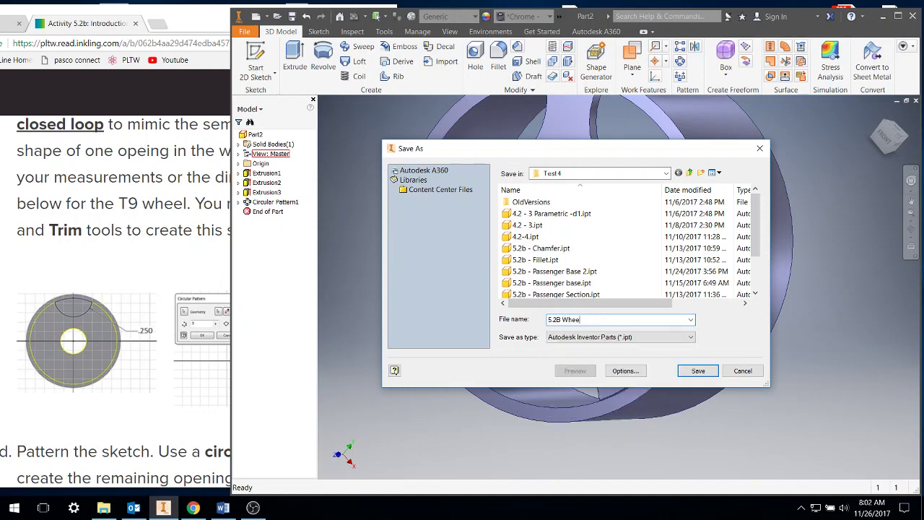
{"action": "type", "text": "l"}
{"action": "left_click", "coordinate": [698, 370]}
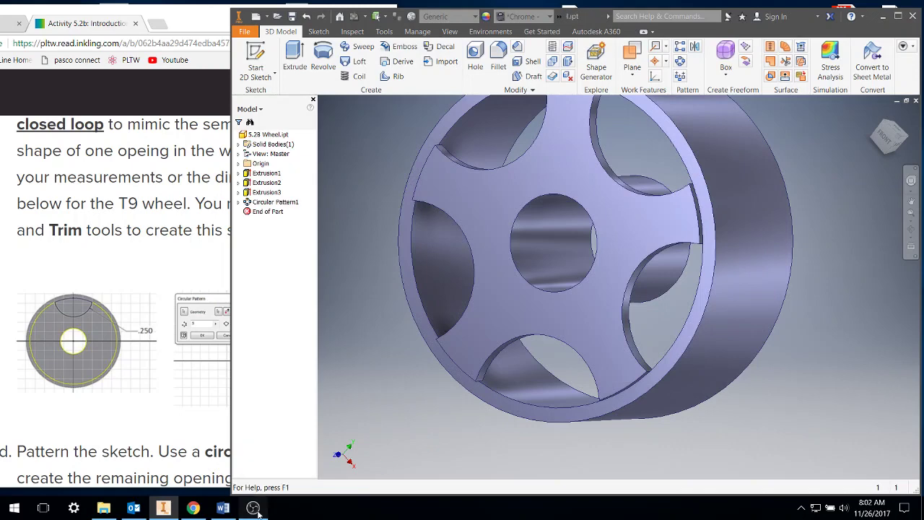